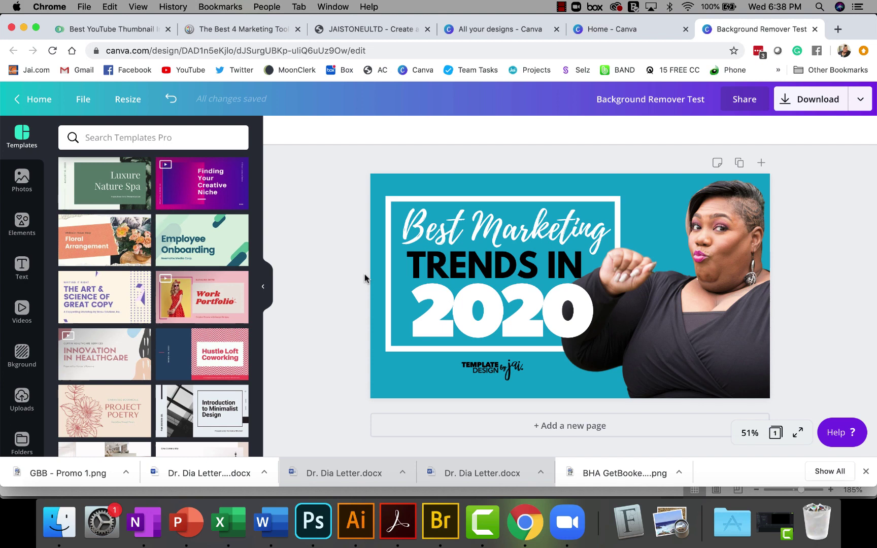
Delete the woman's portrait photo from the design.
{"action": "left_click", "coordinate": [700, 315]}
{"action": "key", "text": "Delete"}
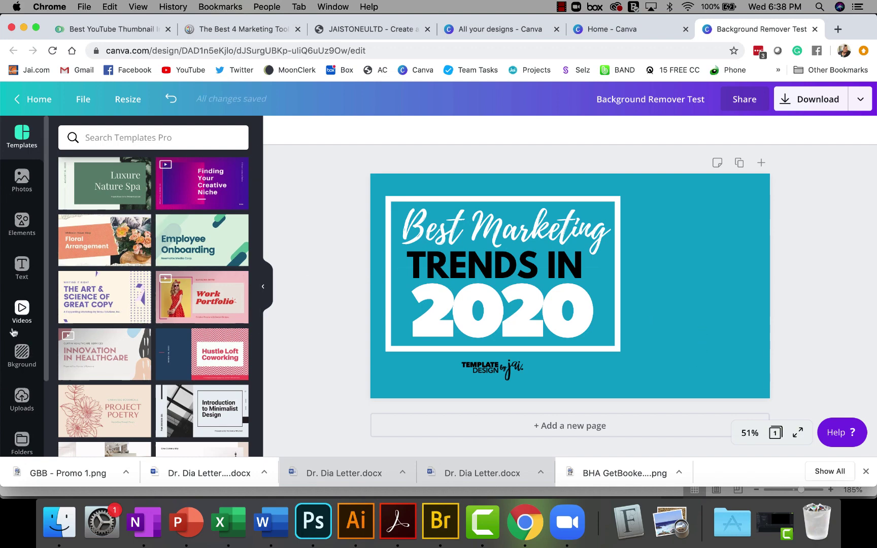
{"action": "scroll", "coordinate": [21, 396], "scroll_direction": "down", "scroll_amount": 2}
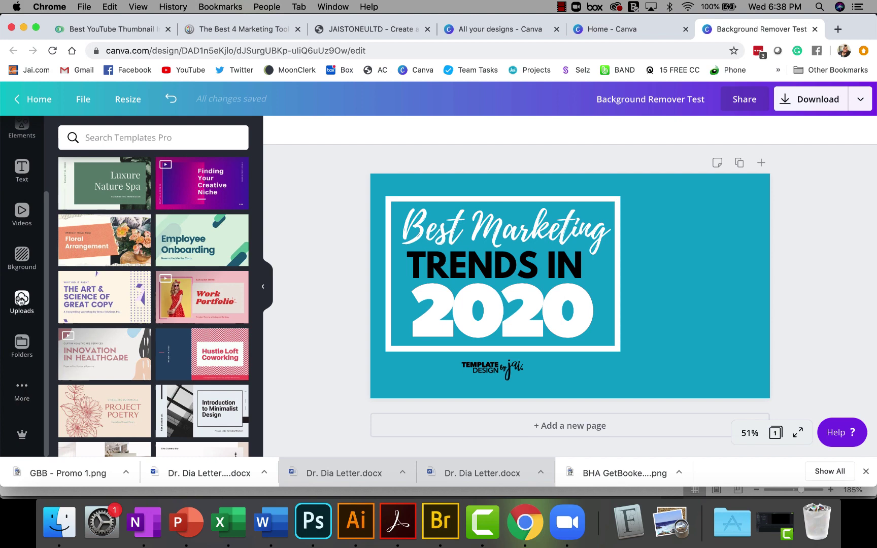
Show the uploaded images and scroll down to the woman-in-red photo.
{"action": "left_click", "coordinate": [22, 299]}
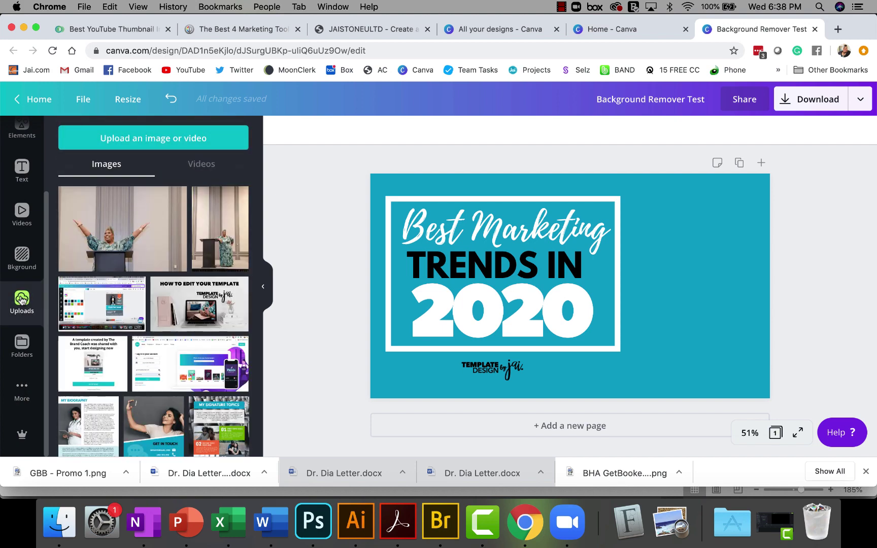
{"action": "scroll", "coordinate": [195, 300], "scroll_direction": "down", "scroll_amount": 5}
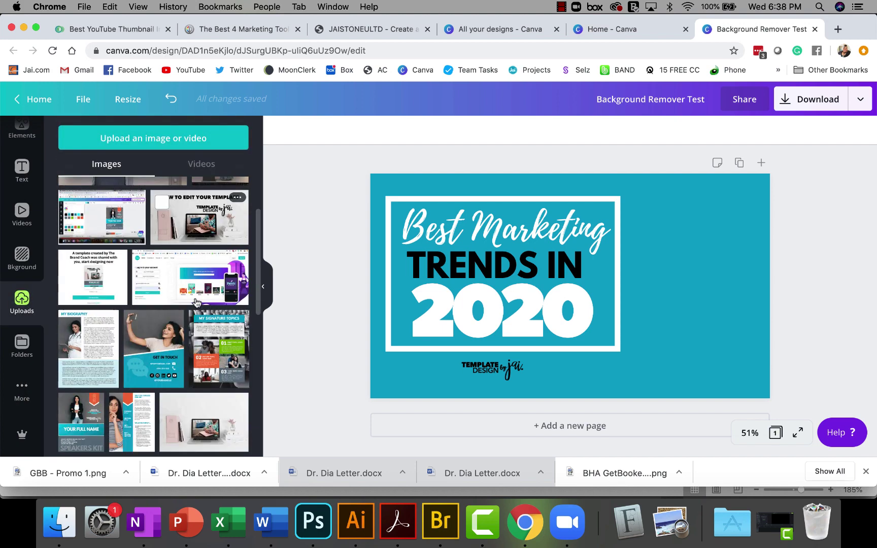
{"action": "scroll", "coordinate": [197, 303], "scroll_direction": "down", "scroll_amount": 5}
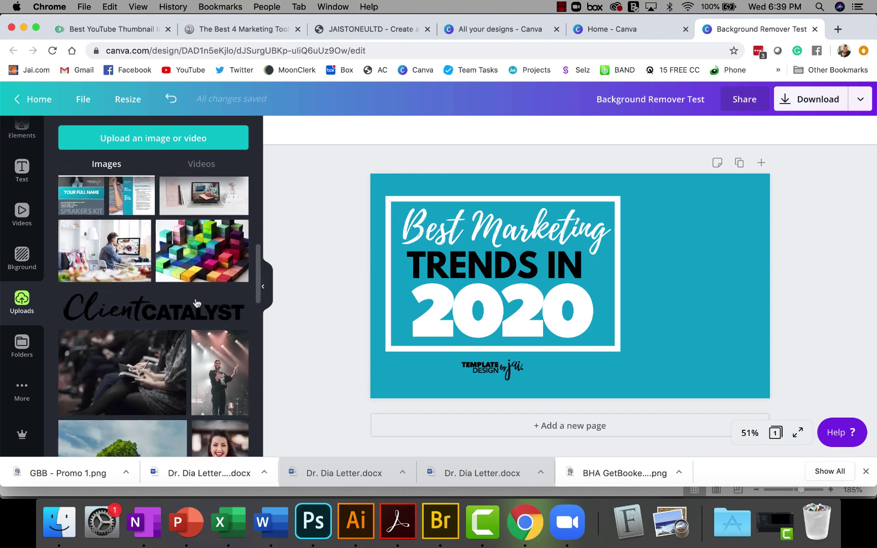
{"action": "scroll", "coordinate": [197, 303], "scroll_direction": "down", "scroll_amount": 2}
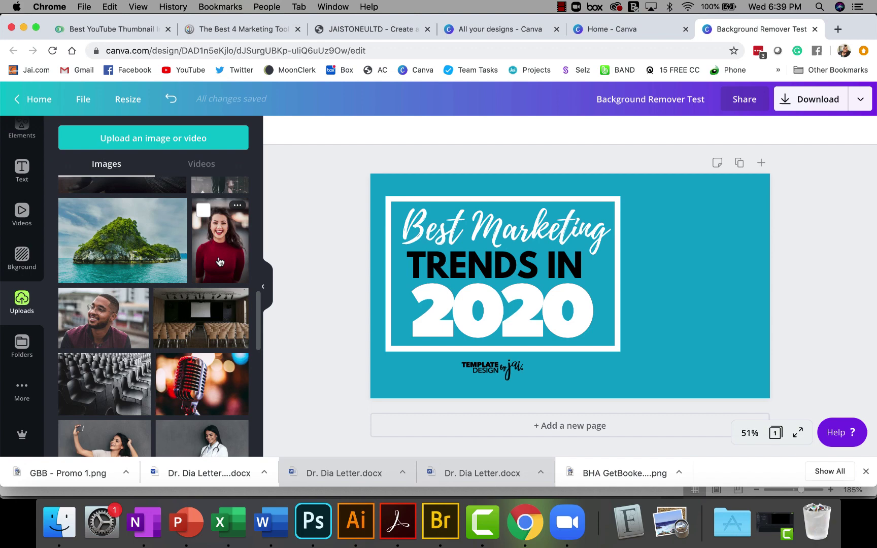
Add the woman-in-red photo, duplicate it, and enlarge both copies together over the title.
{"action": "left_click", "coordinate": [219, 262]}
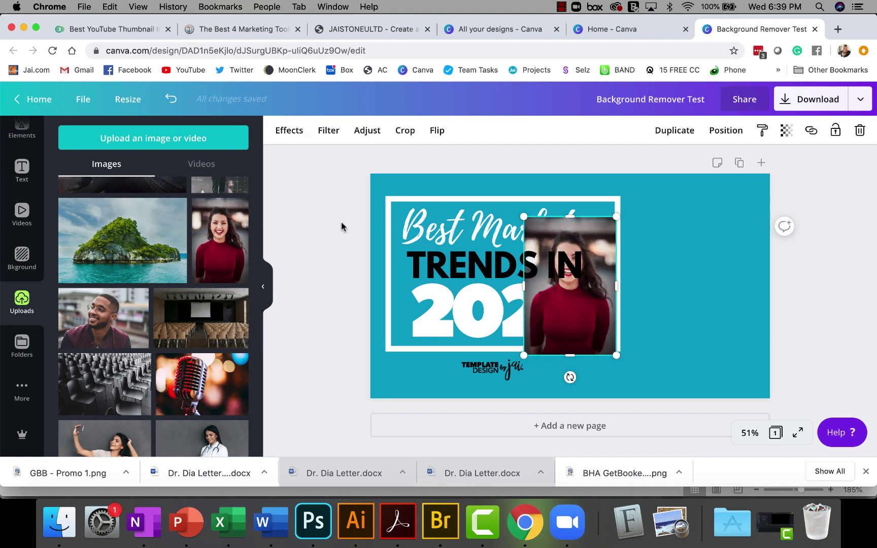
{"action": "left_click", "coordinate": [236, 258]}
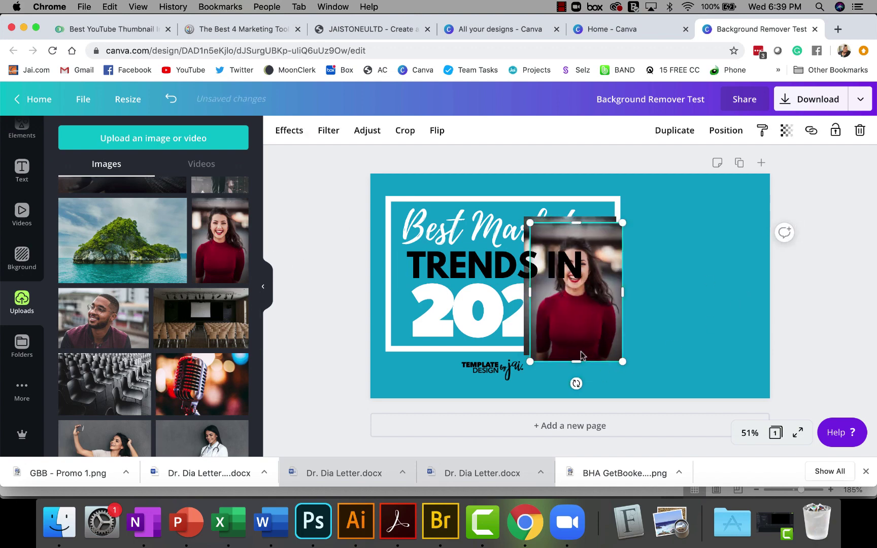
{"action": "left_click_drag", "start_coordinate": [578, 344], "coordinate": [665, 344]}
{"action": "left_click", "coordinate": [589, 338], "text": "shift"}
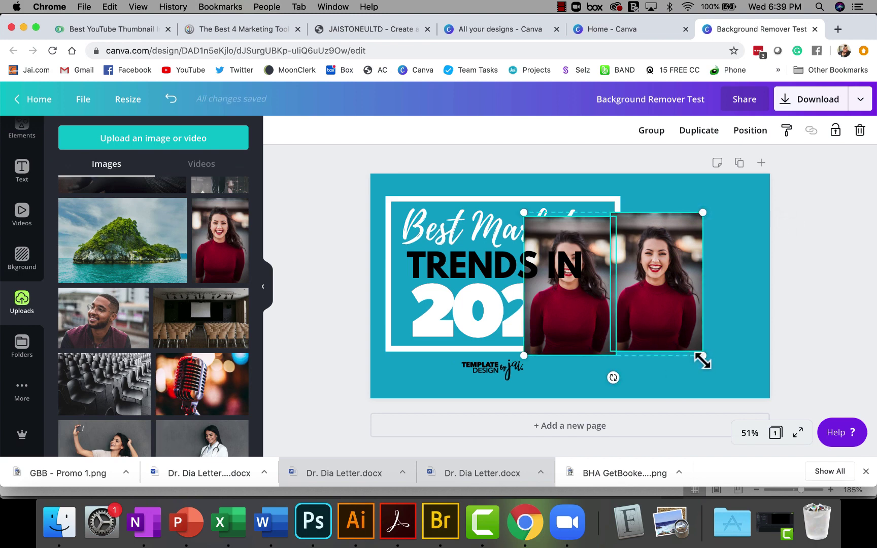
{"action": "left_click_drag", "start_coordinate": [704, 359], "coordinate": [773, 409]}
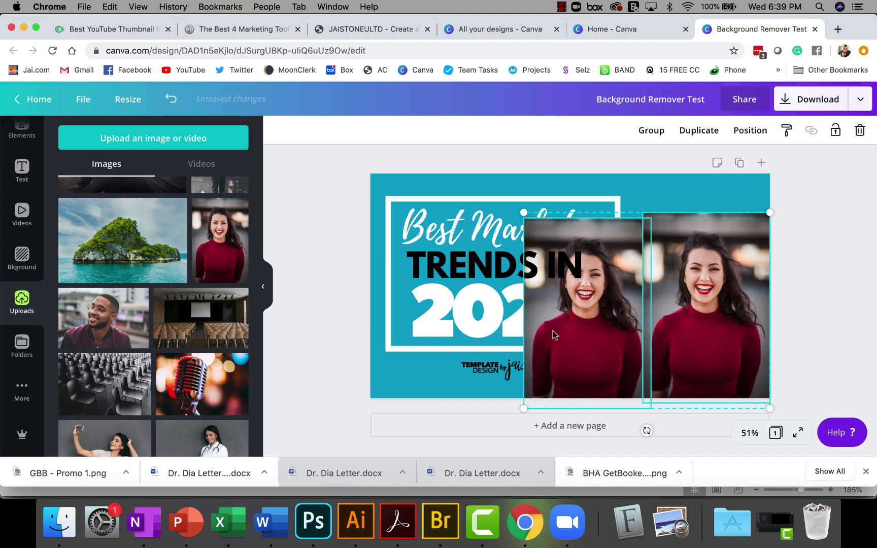
{"action": "left_click_drag", "start_coordinate": [555, 335], "coordinate": [479, 322]}
Move the left copy up and past the page's left edge.
{"action": "scroll", "coordinate": [349, 313], "scroll_direction": "up", "scroll_amount": 3}
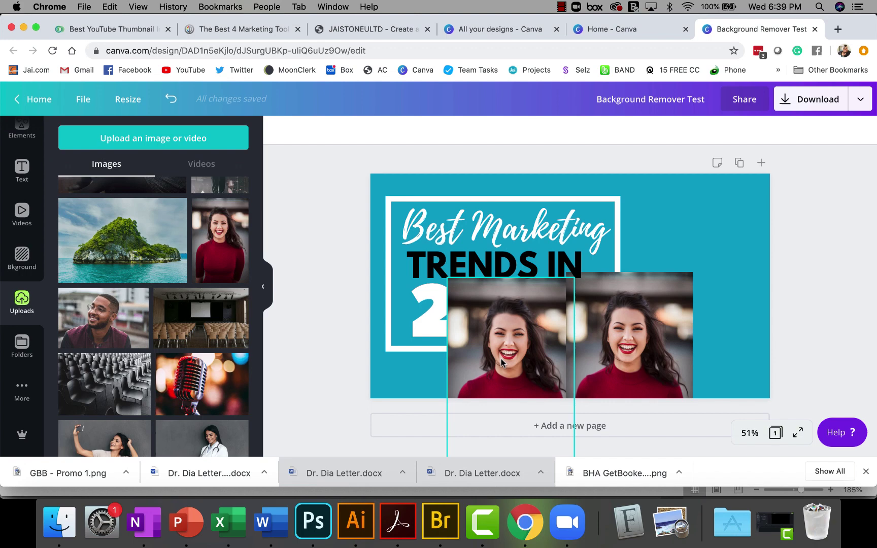
{"action": "left_click_drag", "start_coordinate": [501, 360], "coordinate": [501, 359]}
{"action": "left_click_drag", "start_coordinate": [395, 279], "coordinate": [354, 253]}
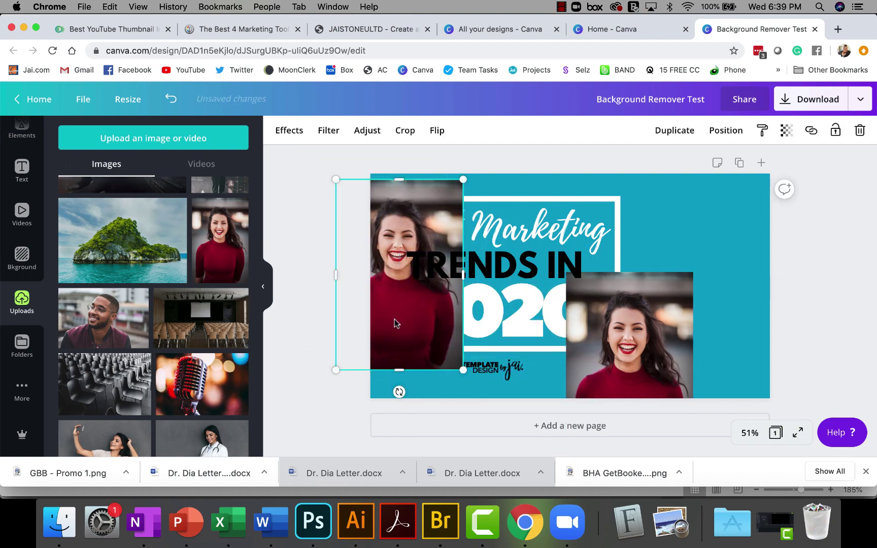
Bring both photos in front of the title, then move the right copy up beside it.
{"action": "left_click", "coordinate": [621, 339], "text": "shift"}
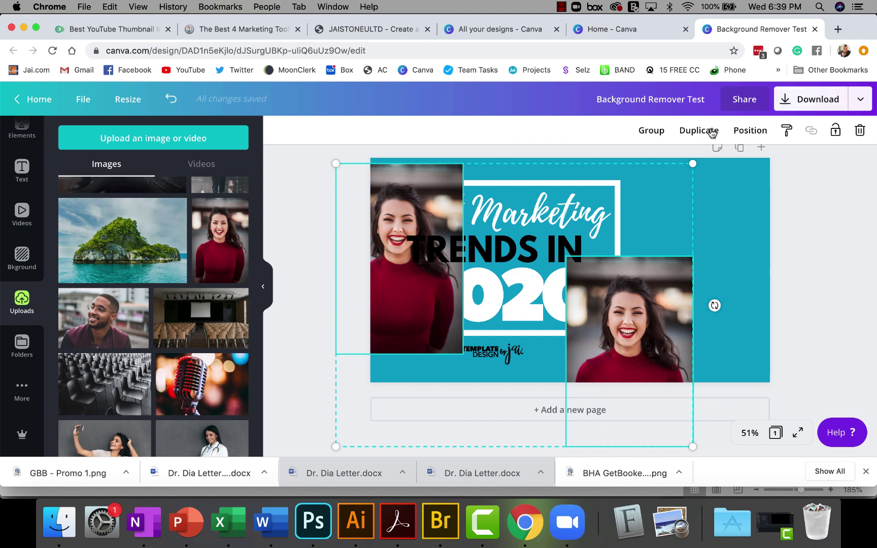
{"action": "left_click", "coordinate": [739, 133]}
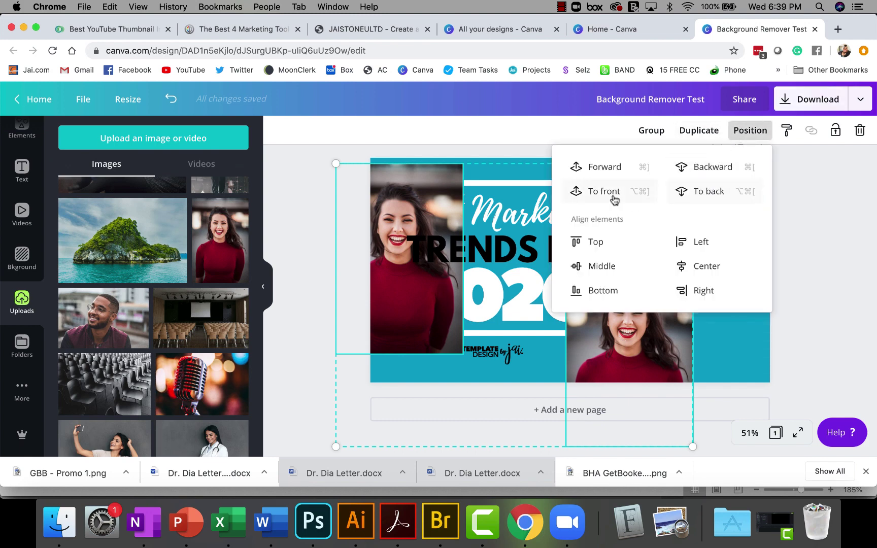
{"action": "left_click", "coordinate": [597, 192]}
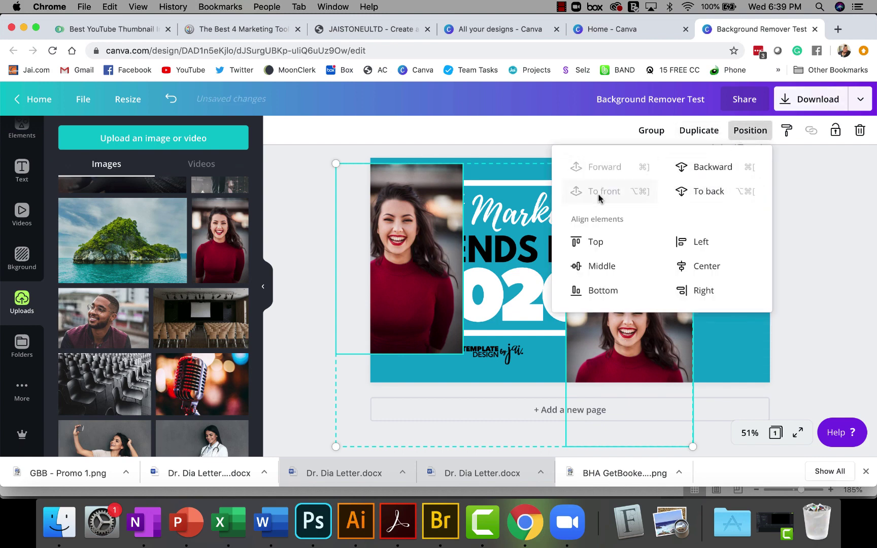
{"action": "left_click", "coordinate": [319, 263]}
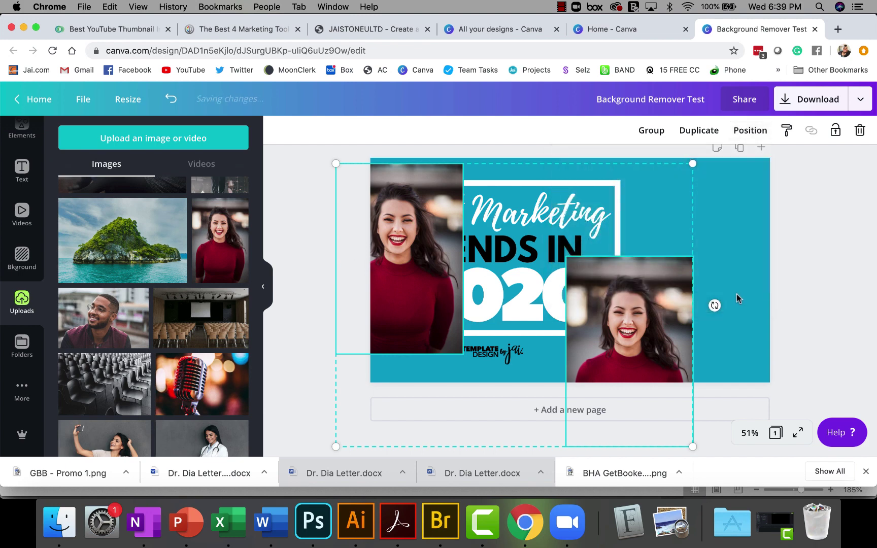
{"action": "left_click", "coordinate": [655, 331]}
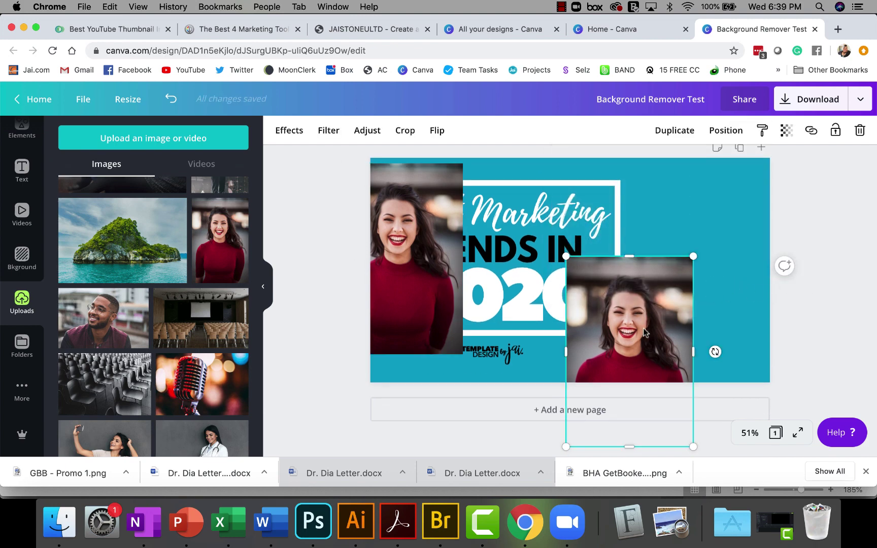
{"action": "left_click_drag", "start_coordinate": [645, 331], "coordinate": [701, 259]}
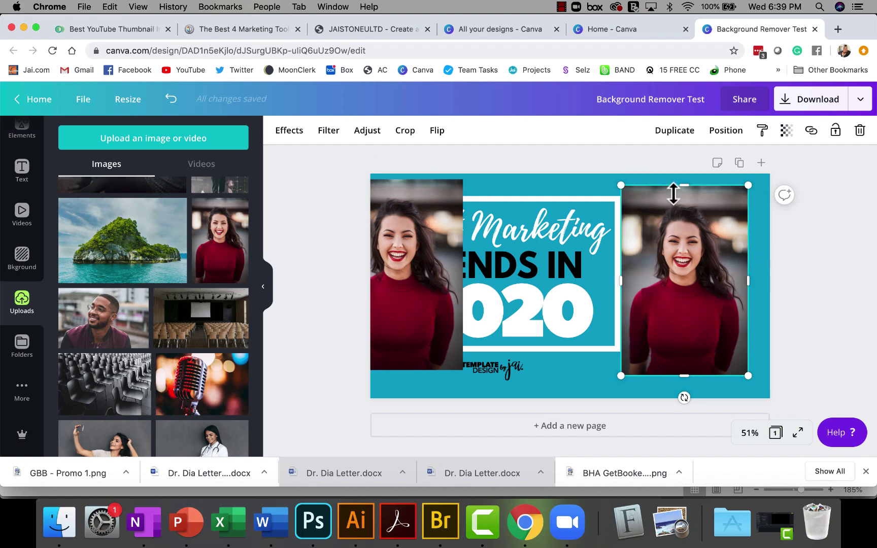
Preview Street, Greyscale and Dalliance filters on the right photo, then restore None and show Effects.
{"action": "left_click", "coordinate": [574, 383]}
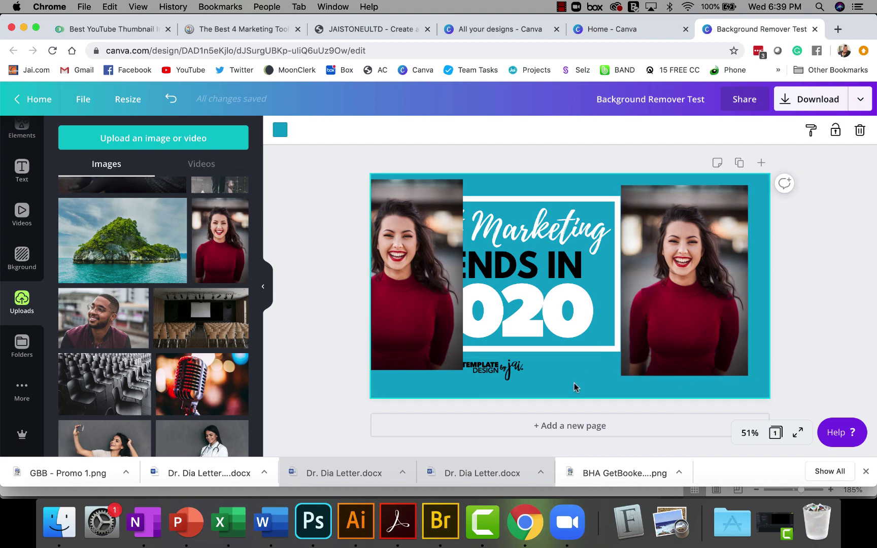
{"action": "left_click", "coordinate": [688, 325]}
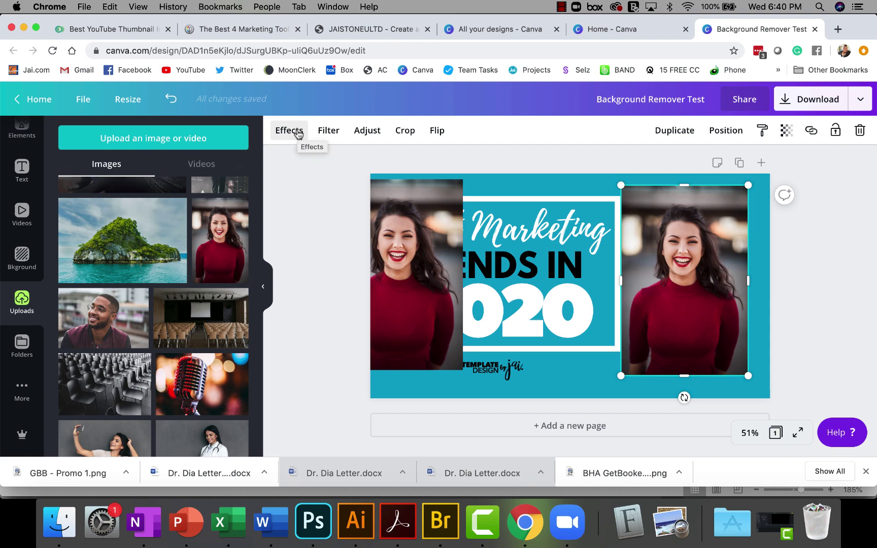
{"action": "left_click", "coordinate": [327, 131]}
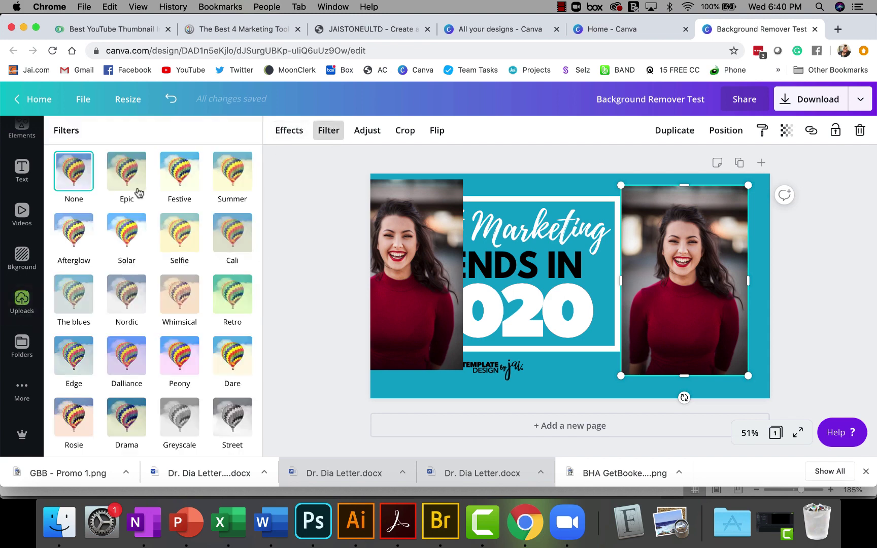
{"action": "left_click", "coordinate": [233, 415]}
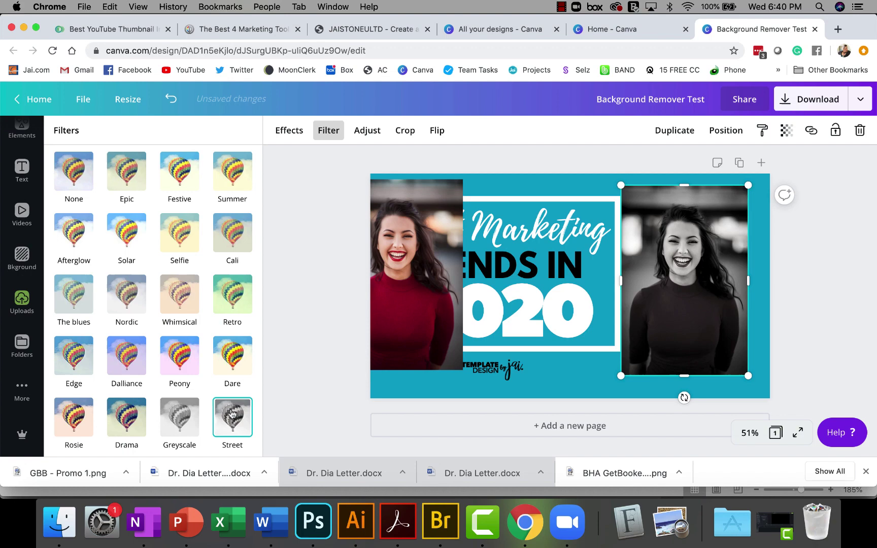
{"action": "left_click", "coordinate": [178, 424]}
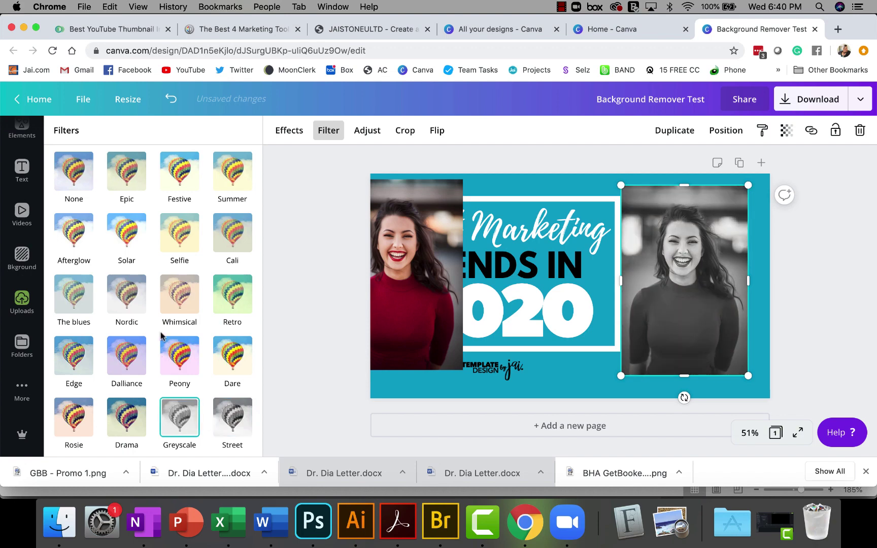
{"action": "left_click", "coordinate": [133, 357]}
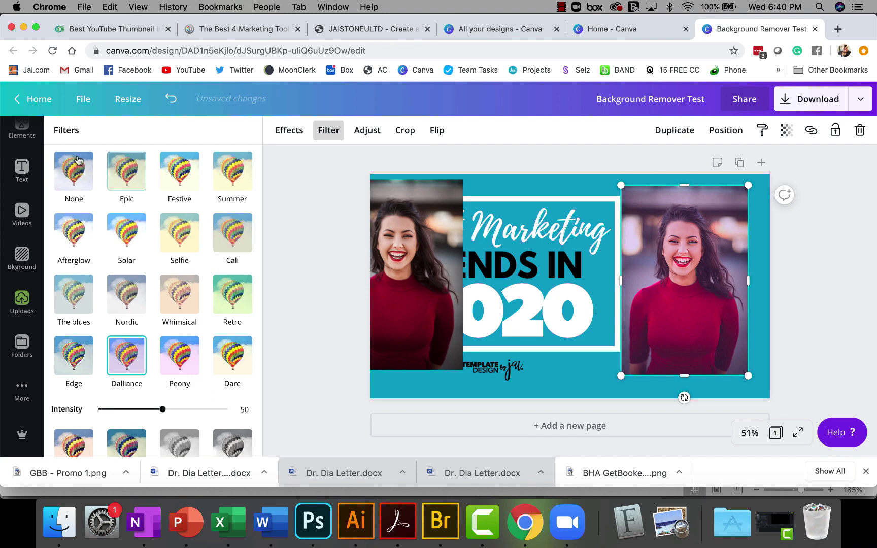
{"action": "left_click", "coordinate": [60, 168]}
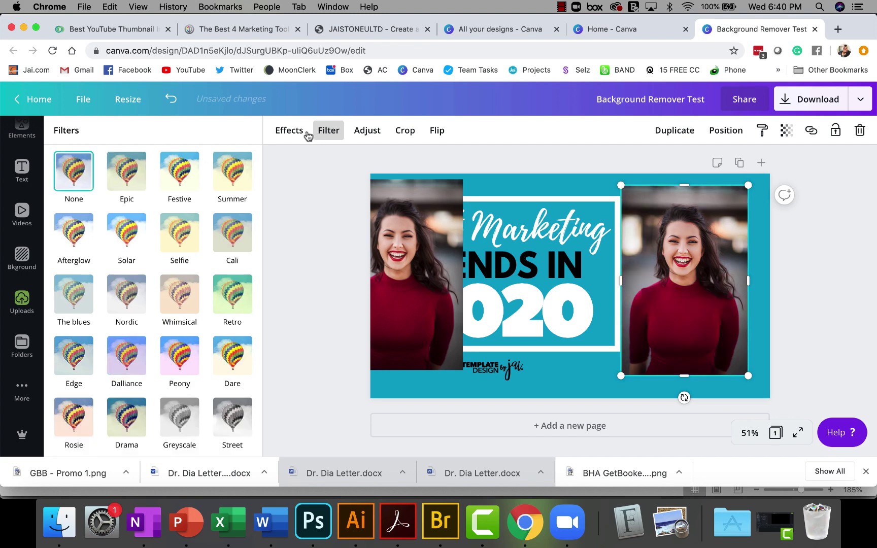
{"action": "left_click", "coordinate": [288, 131]}
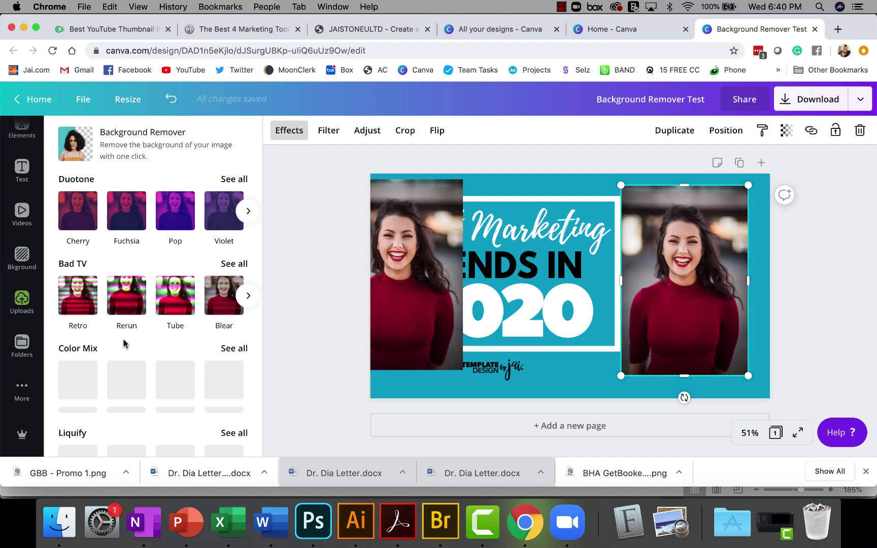
{"action": "scroll", "coordinate": [125, 345], "scroll_direction": "down", "scroll_amount": 3}
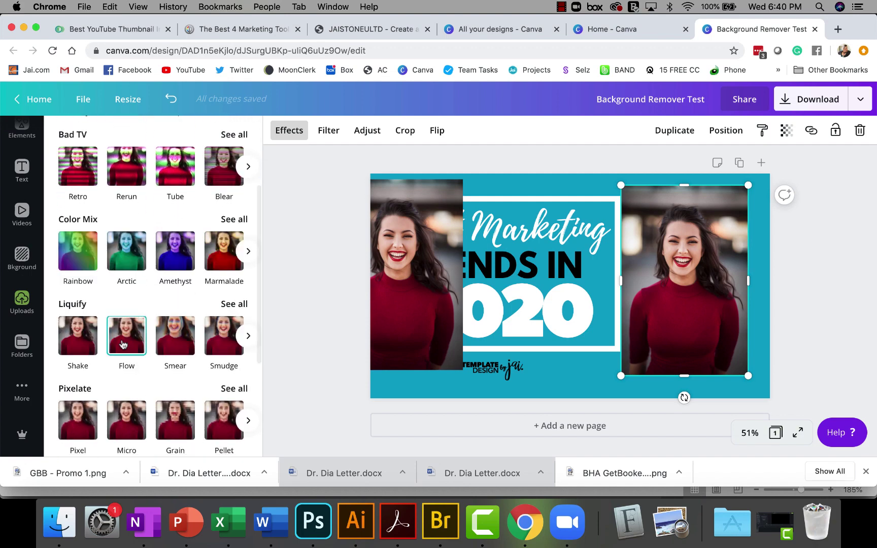
{"action": "left_click", "coordinate": [79, 335]}
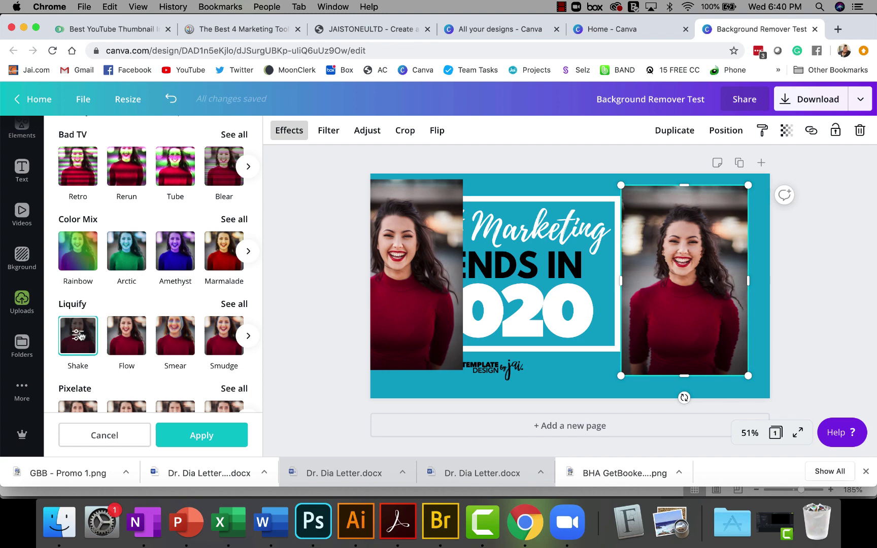
{"action": "scroll", "coordinate": [171, 338], "scroll_direction": "down", "scroll_amount": 2}
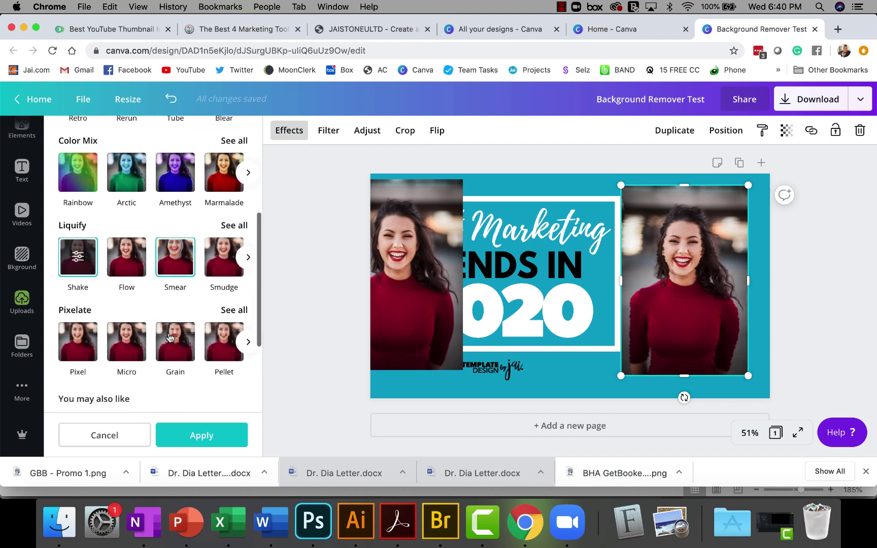
{"action": "left_click", "coordinate": [178, 263]}
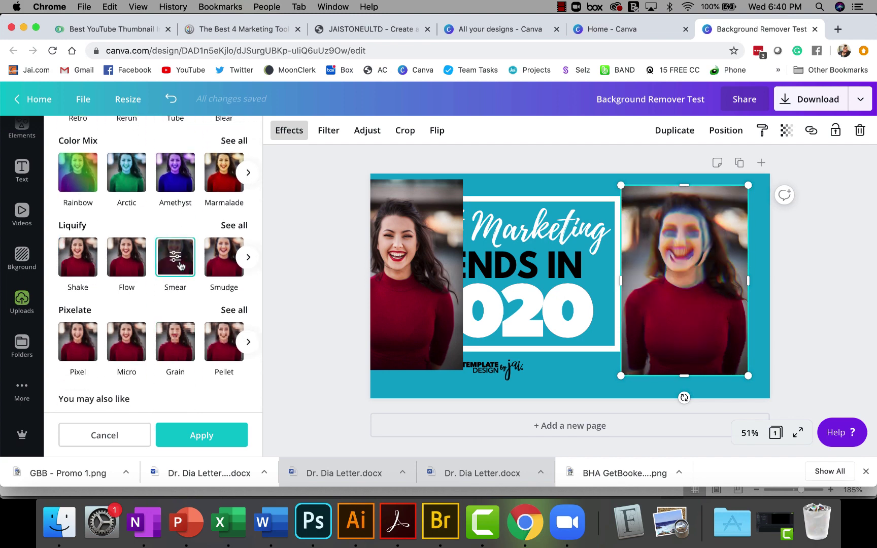
{"action": "left_click", "coordinate": [77, 343]}
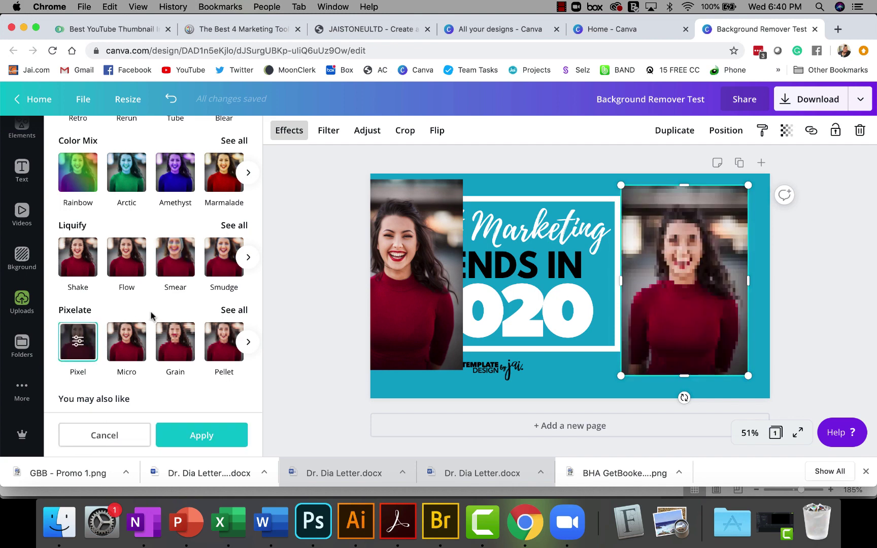
{"action": "scroll", "coordinate": [152, 315], "scroll_direction": "up", "scroll_amount": 5}
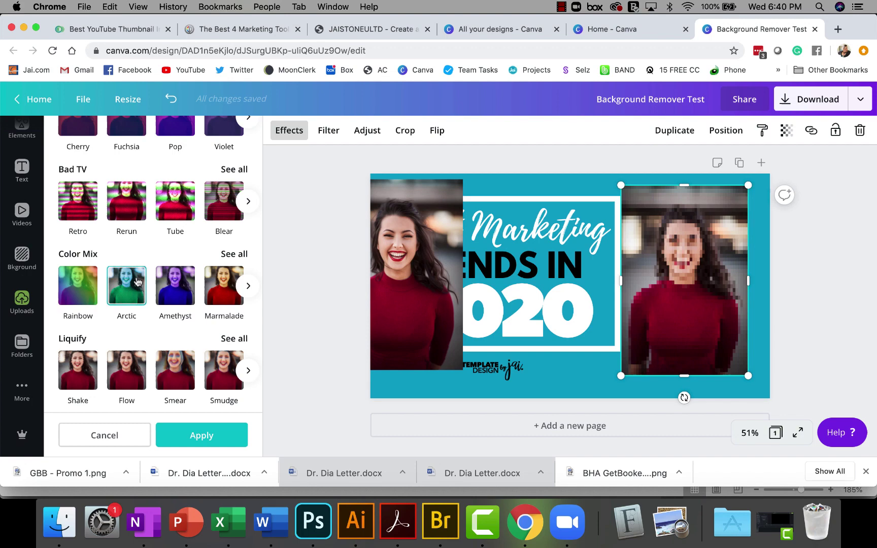
{"action": "left_click", "coordinate": [136, 282]}
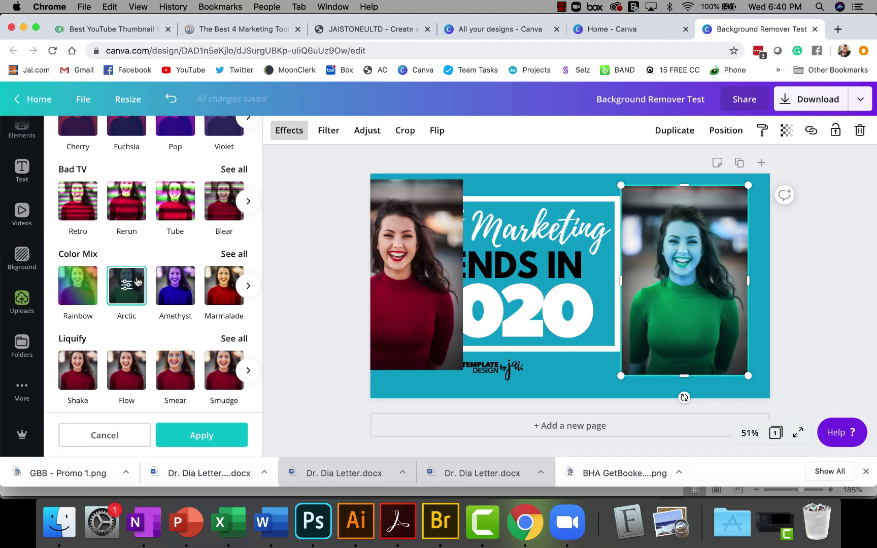
{"action": "scroll", "coordinate": [218, 198], "scroll_direction": "up", "scroll_amount": 3}
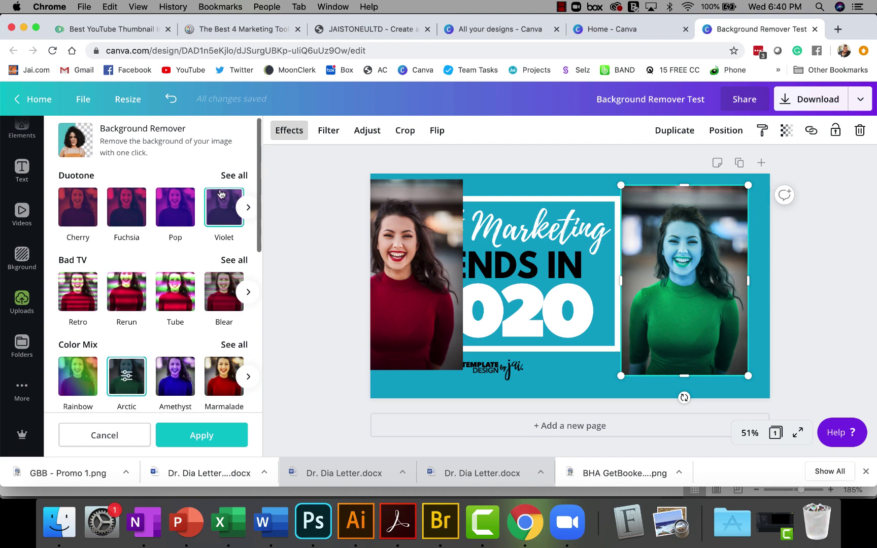
{"action": "left_click", "coordinate": [248, 208]}
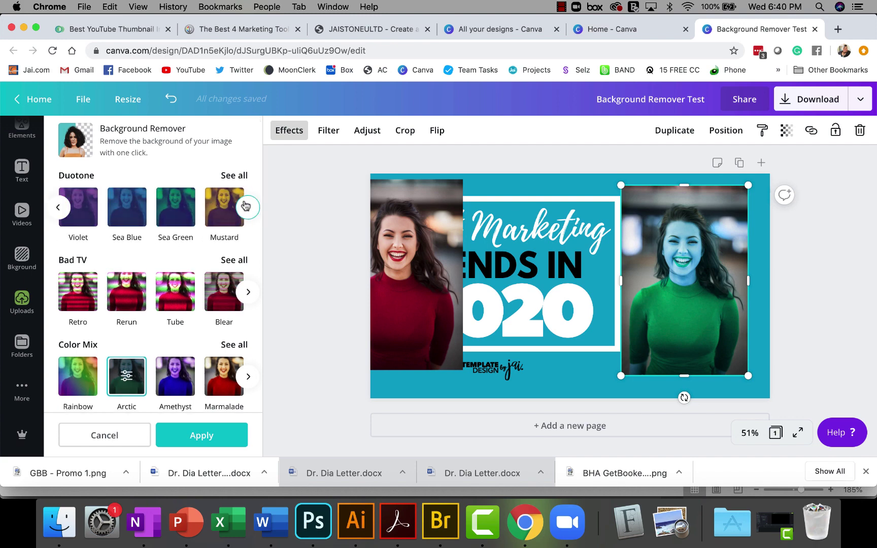
{"action": "left_click", "coordinate": [173, 208]}
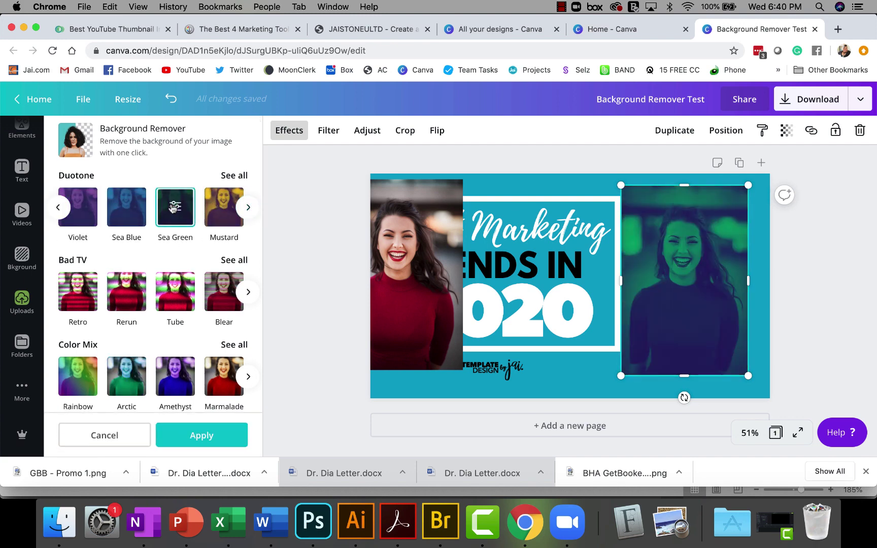
{"action": "left_click", "coordinate": [87, 433]}
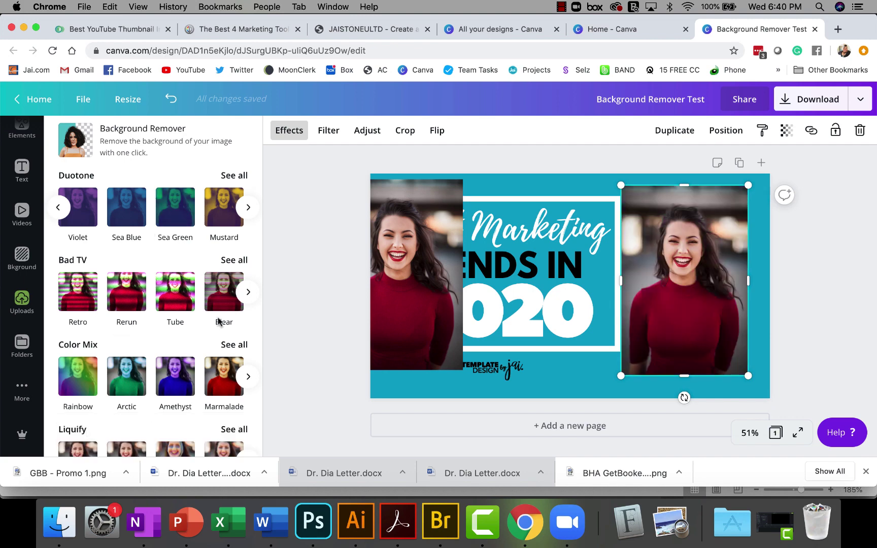
{"action": "scroll", "coordinate": [151, 344], "scroll_direction": "up", "scroll_amount": 1}
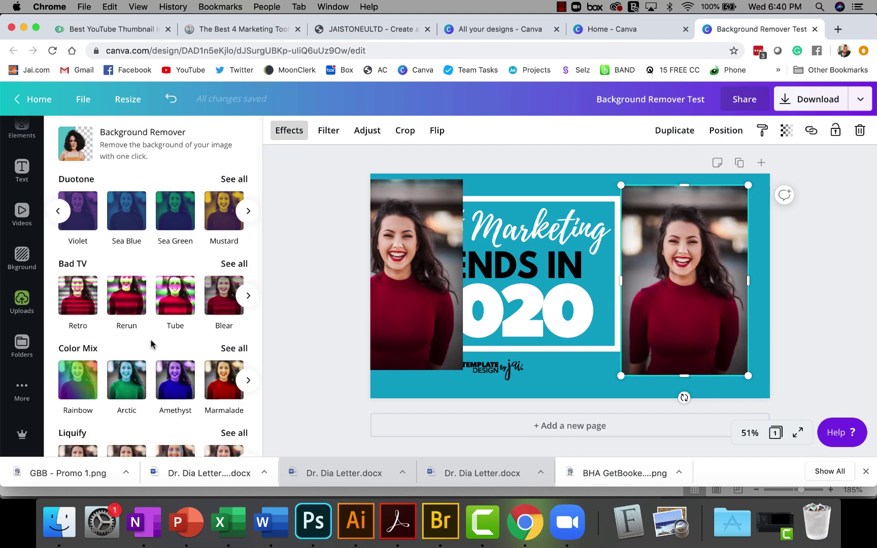
Remove the portrait's background with Background Remover and delete the original blurred-background photo.
{"action": "left_click", "coordinate": [73, 150]}
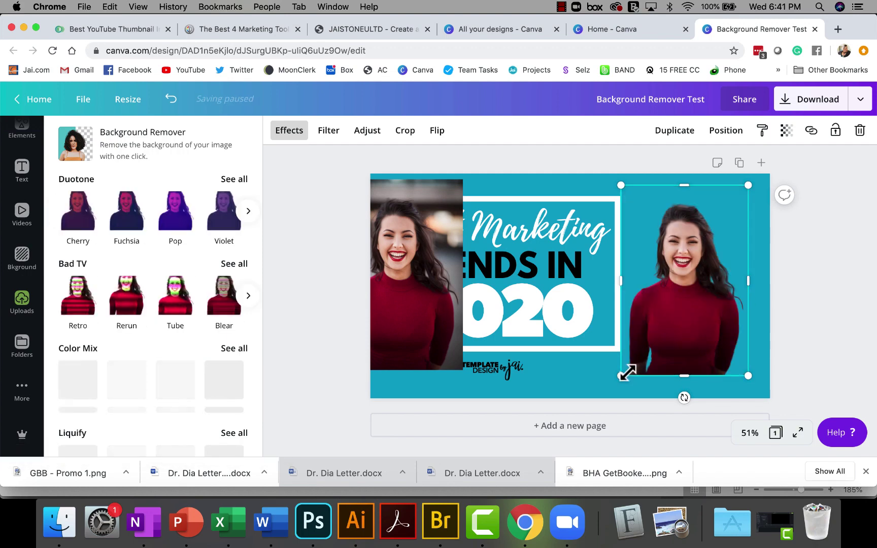
{"action": "left_click_drag", "start_coordinate": [626, 374], "coordinate": [627, 337]}
{"action": "left_click_drag", "start_coordinate": [425, 333], "coordinate": [594, 339]}
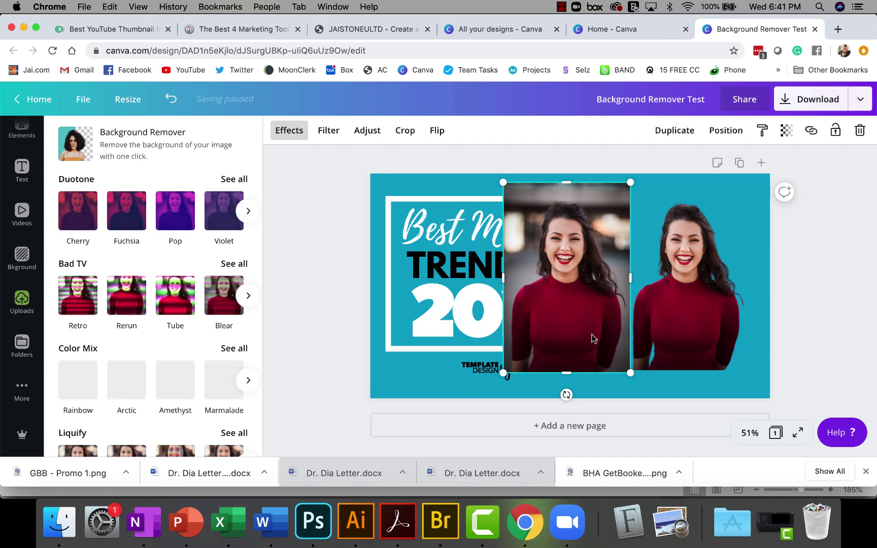
{"action": "key", "text": "Delete"}
Enlarge the cut-out portrait from its corner and move it up on the design.
{"action": "left_click", "coordinate": [681, 332]}
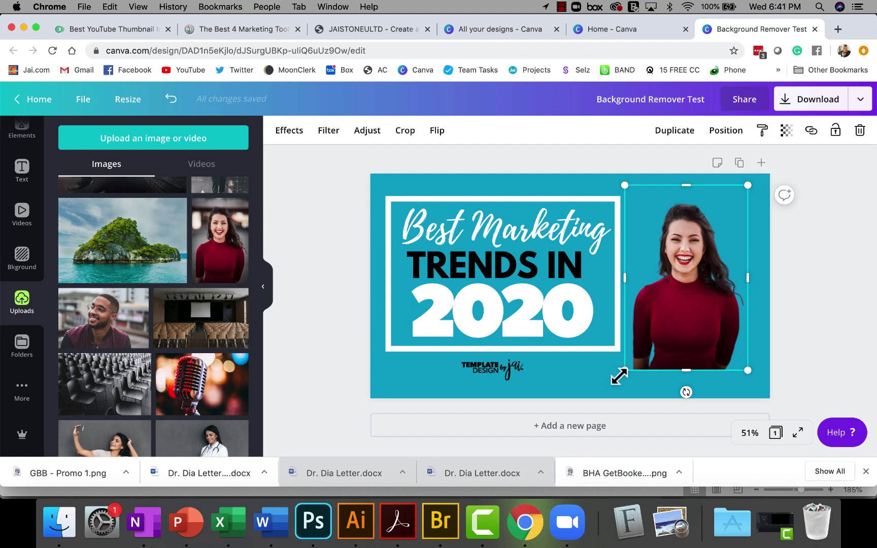
{"action": "left_click_drag", "start_coordinate": [626, 370], "coordinate": [558, 423]}
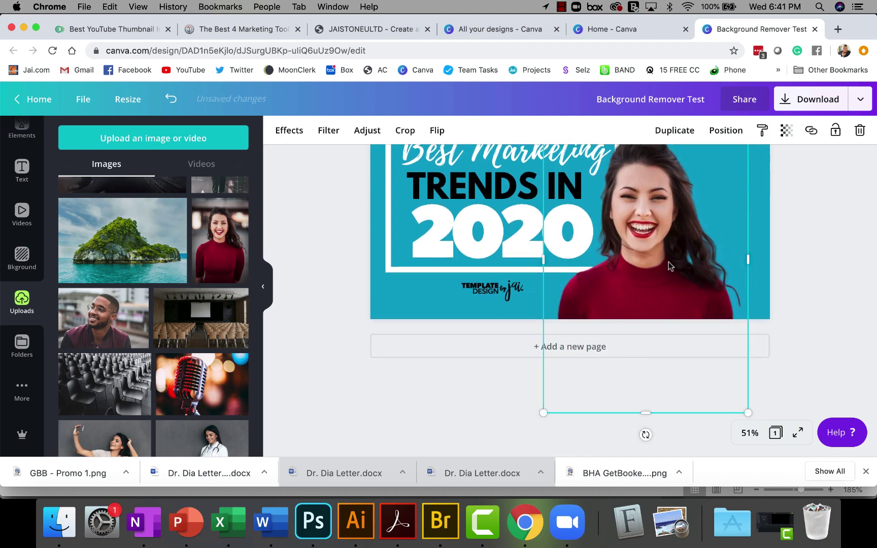
{"action": "scroll", "coordinate": [669, 262], "scroll_direction": "up", "scroll_amount": 3}
{"action": "left_click_drag", "start_coordinate": [646, 301], "coordinate": [662, 260]}
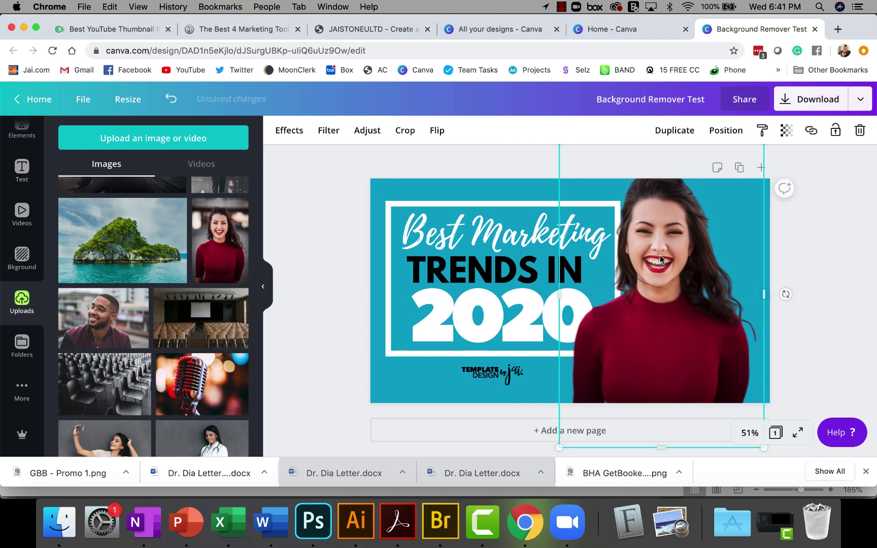
Bring the 2020 text to the front, layered over the cut-out woman.
{"action": "left_click", "coordinate": [520, 319]}
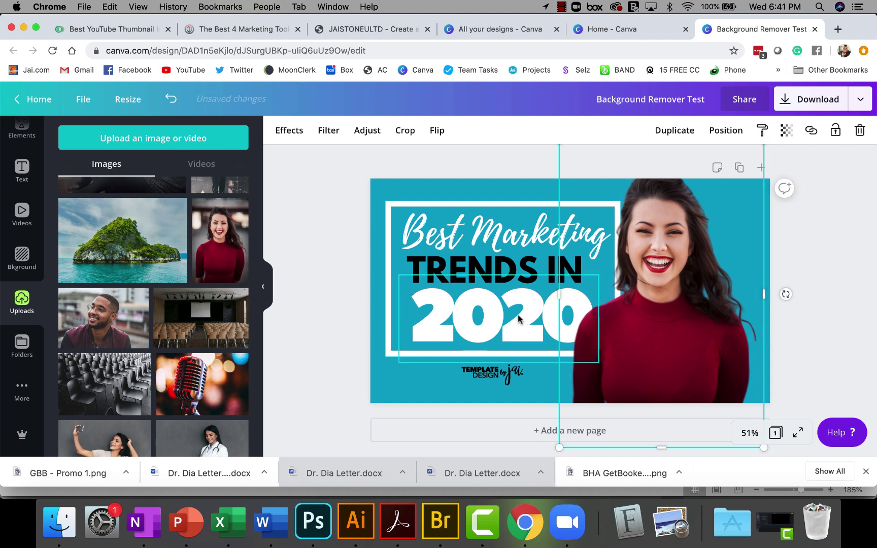
{"action": "left_click", "coordinate": [716, 131]}
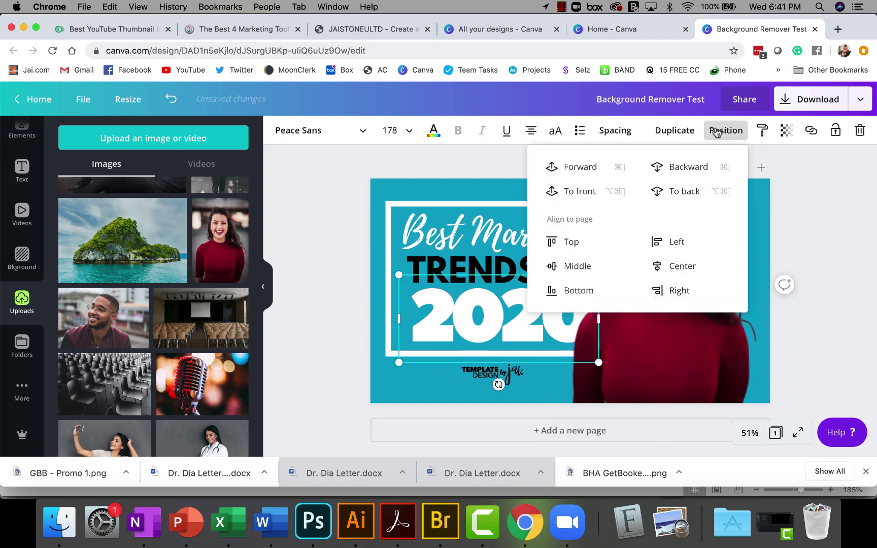
{"action": "left_click", "coordinate": [592, 192]}
{"action": "left_click", "coordinate": [311, 288]}
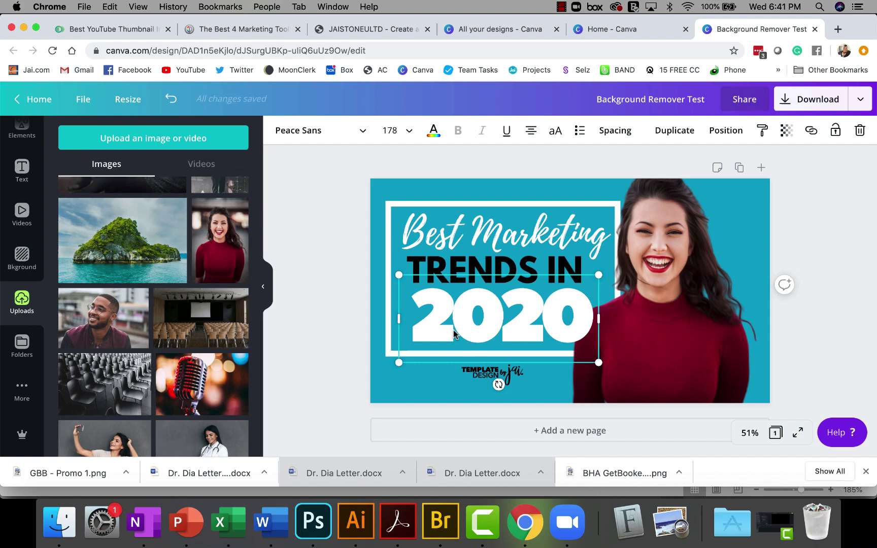
{"action": "left_click", "coordinate": [337, 333]}
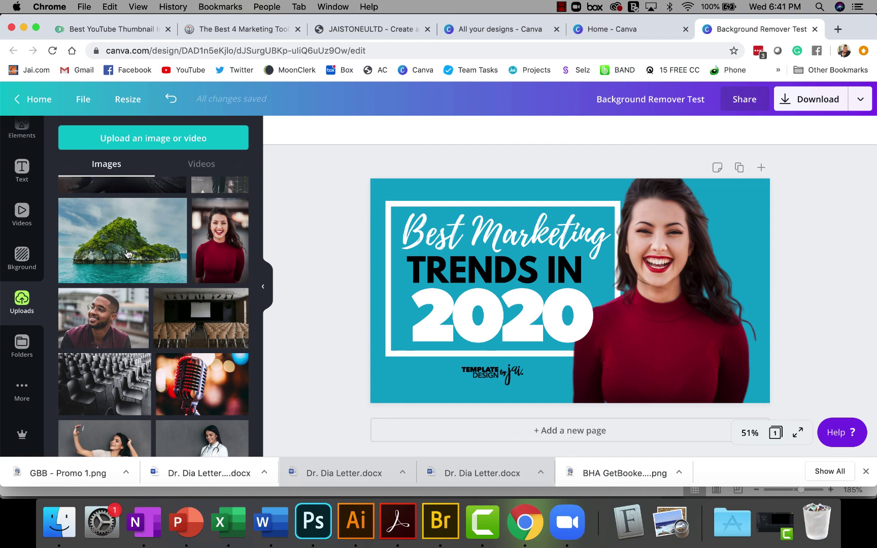
Add the island photo, send it to the back, and stretch it to cover the page.
{"action": "left_click", "coordinate": [89, 252]}
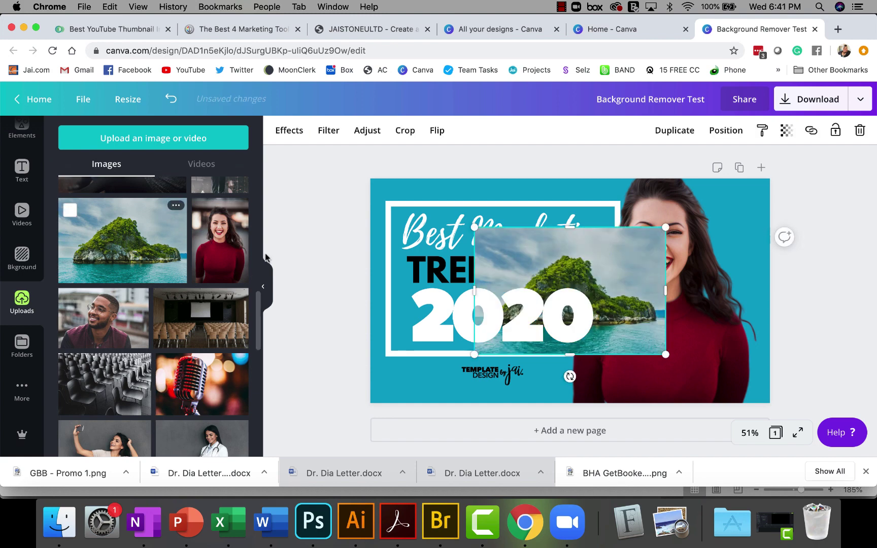
{"action": "left_click_drag", "start_coordinate": [625, 264], "coordinate": [678, 230]}
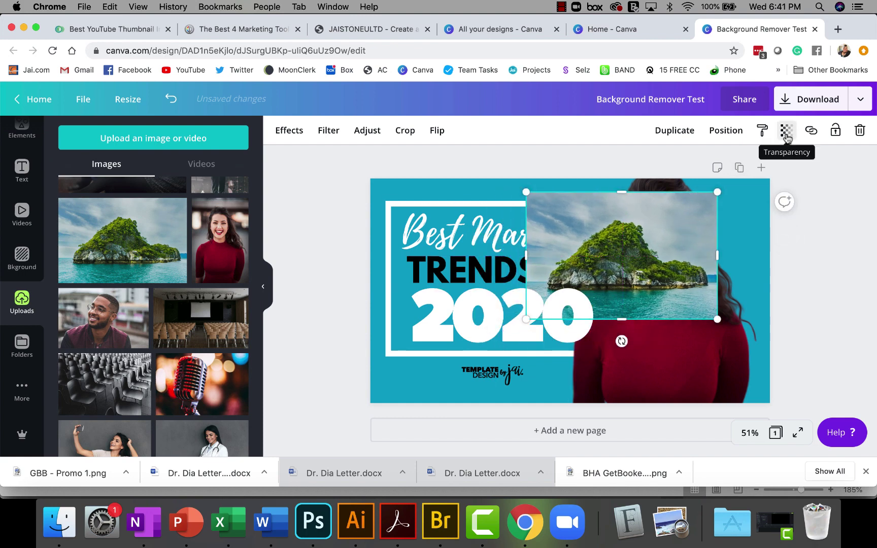
{"action": "left_click", "coordinate": [728, 130]}
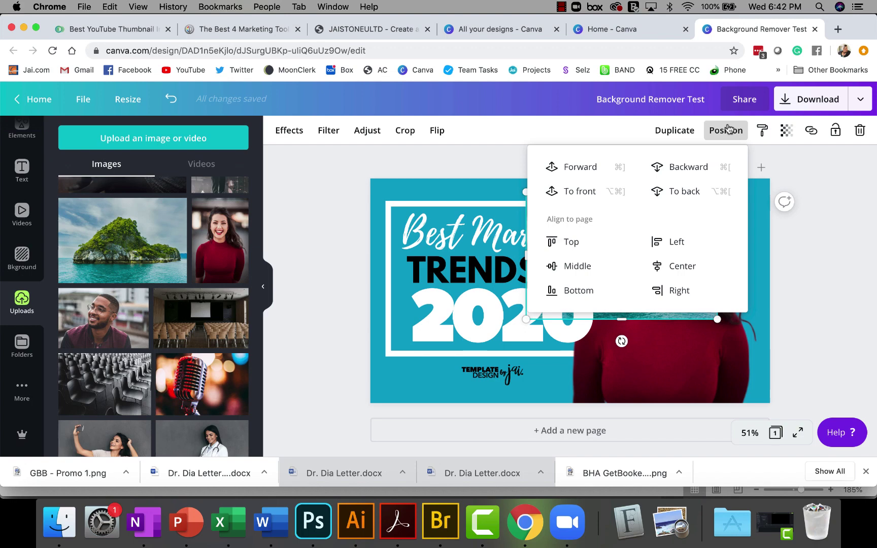
{"action": "left_click", "coordinate": [679, 192]}
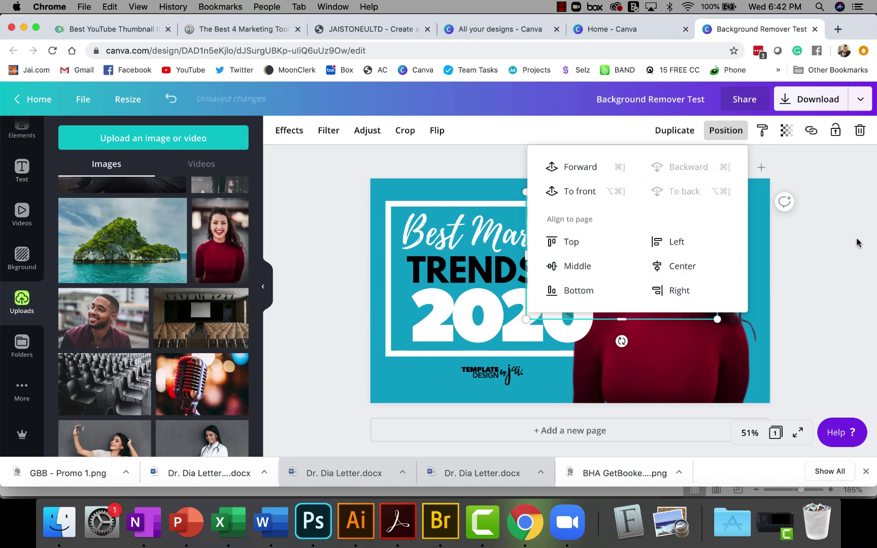
{"action": "left_click", "coordinate": [569, 311]}
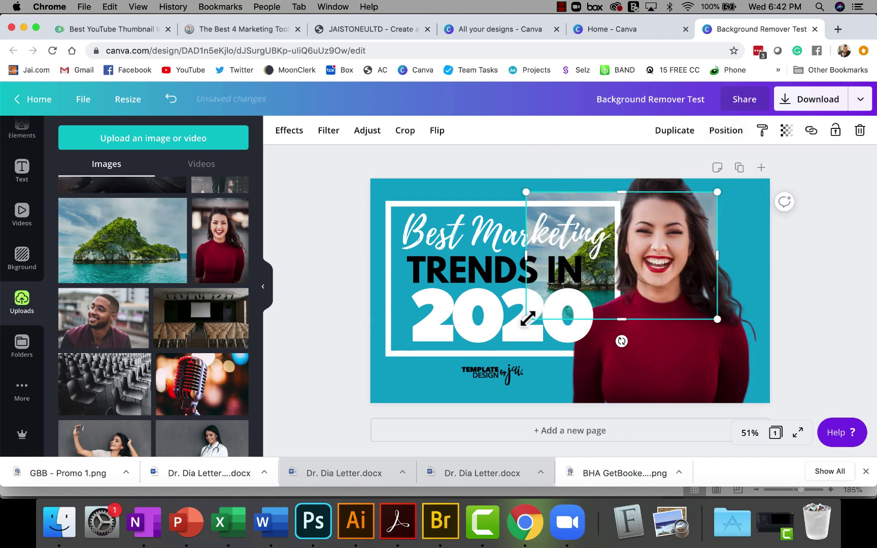
{"action": "left_click_drag", "start_coordinate": [530, 318], "coordinate": [365, 422]}
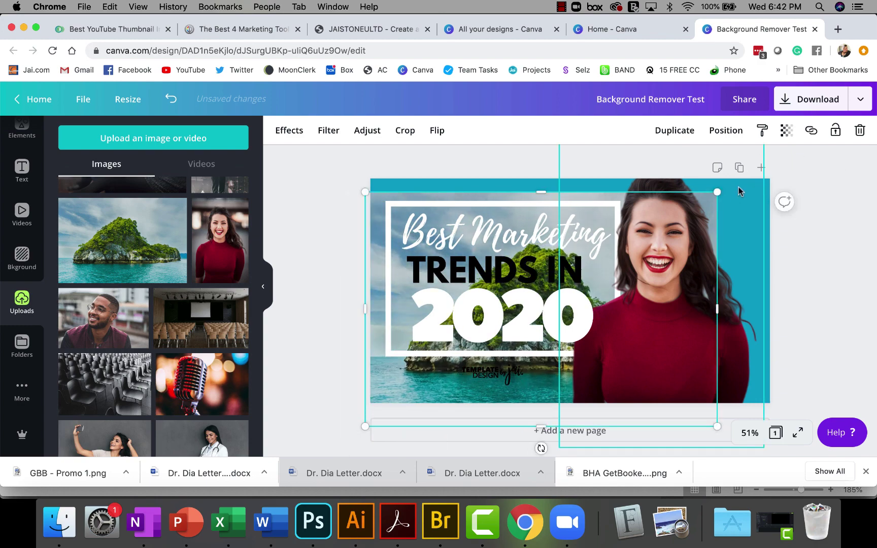
{"action": "left_click_drag", "start_coordinate": [717, 192], "coordinate": [800, 165]}
Change the word 'Marketing' in the title to 'Vacation'.
{"action": "left_click", "coordinate": [488, 239]}
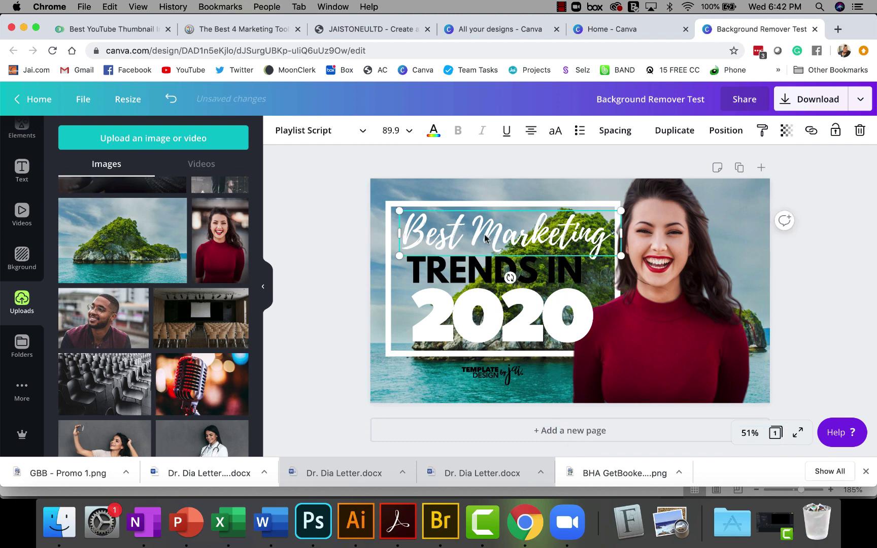
{"action": "double_click", "coordinate": [500, 232]}
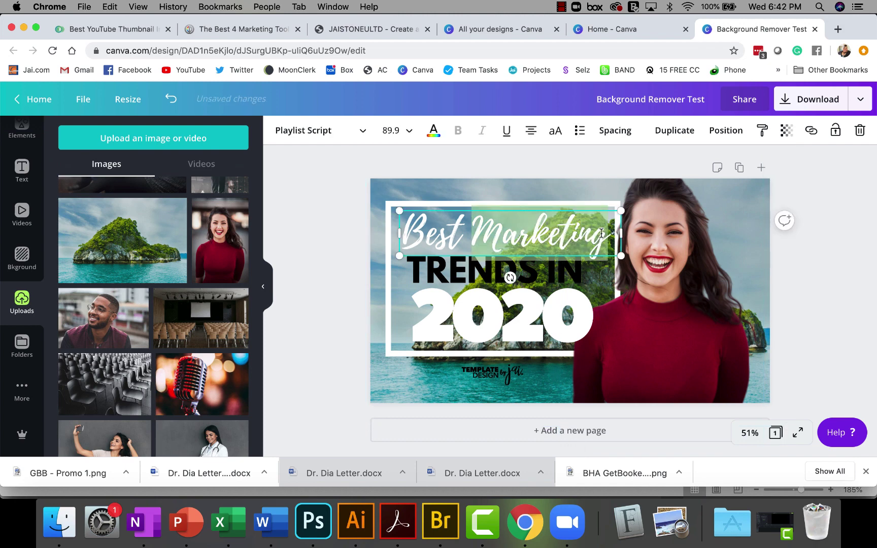
{"action": "type", "text": "Vacaion"}
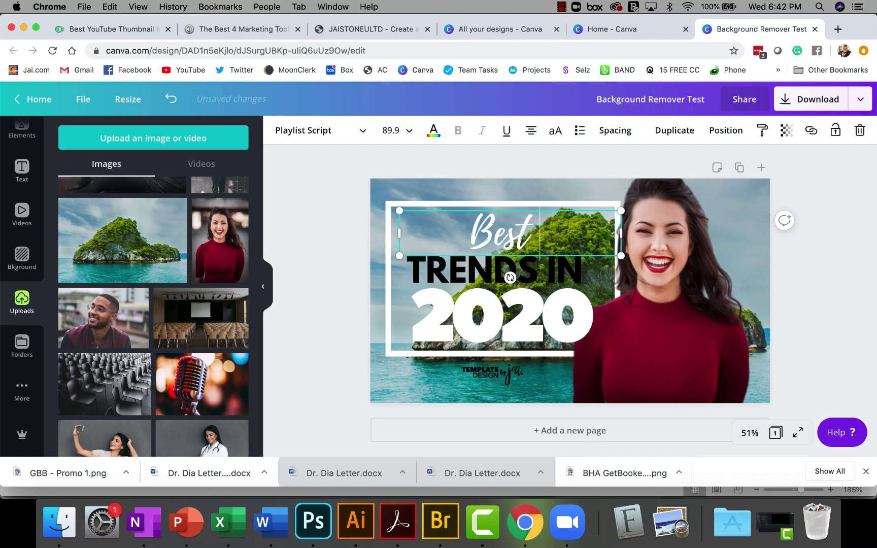
{"action": "key", "text": "BackSpace"}
{"action": "key", "text": "BackSpace"}
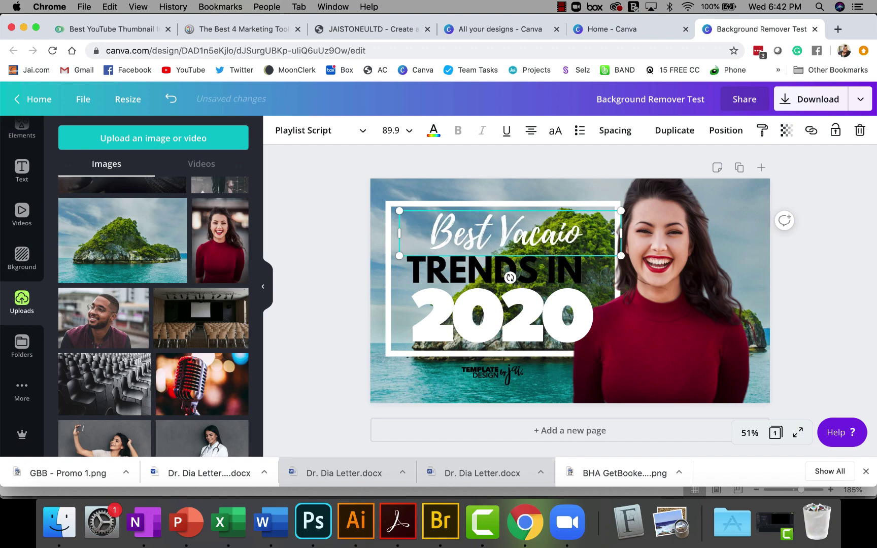
{"action": "type", "text": "tion"}
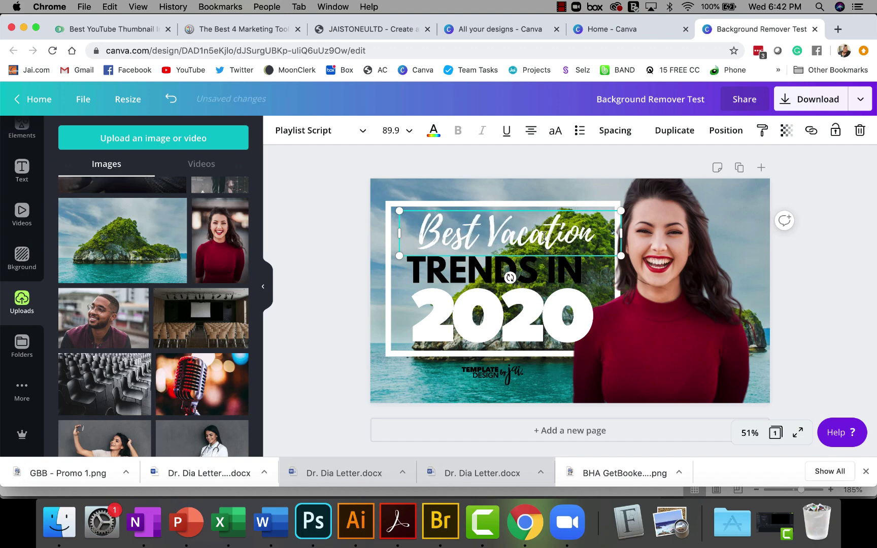
Replace the 'TRENDS IN' line with 'SPOTS FOR'.
{"action": "left_click", "coordinate": [432, 266]}
{"action": "left_click", "coordinate": [433, 265]}
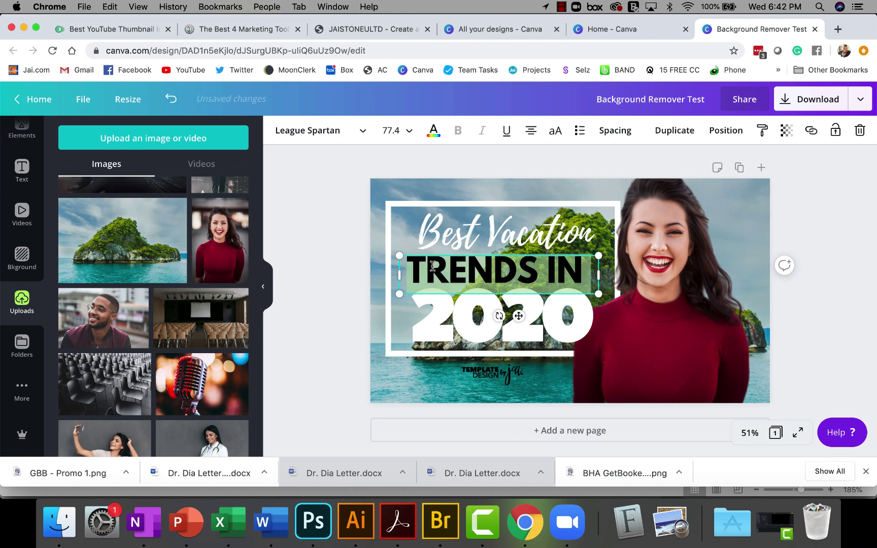
{"action": "type", "text": "sp"}
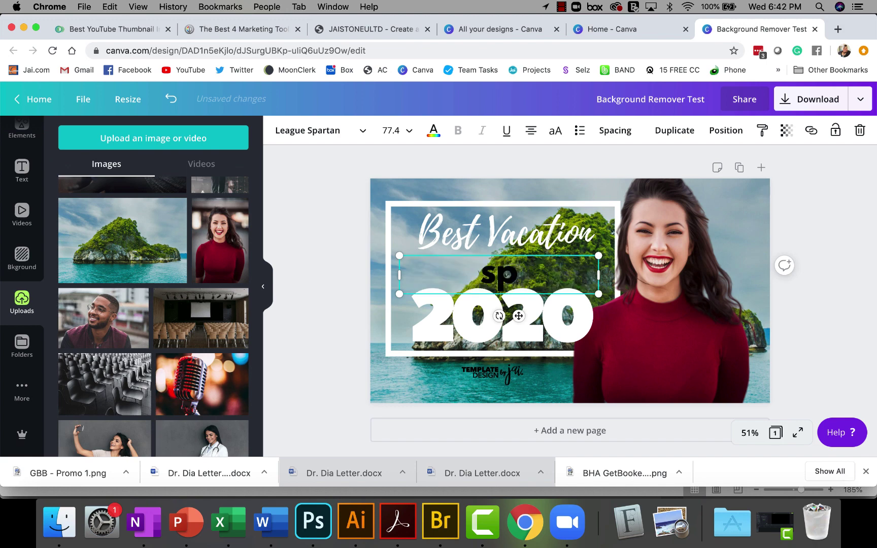
{"action": "key", "text": "BackSpace"}
{"action": "key", "text": "BackSpace"}
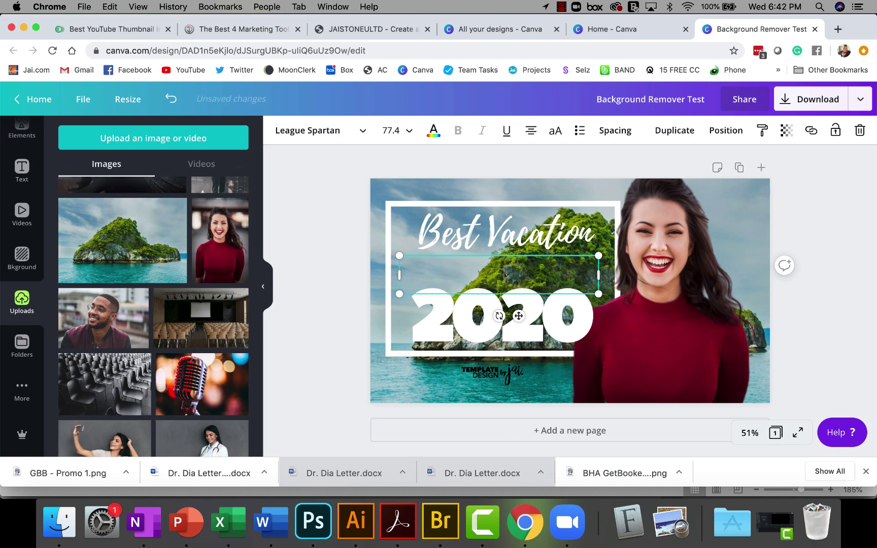
{"action": "type", "text": "SOPO"}
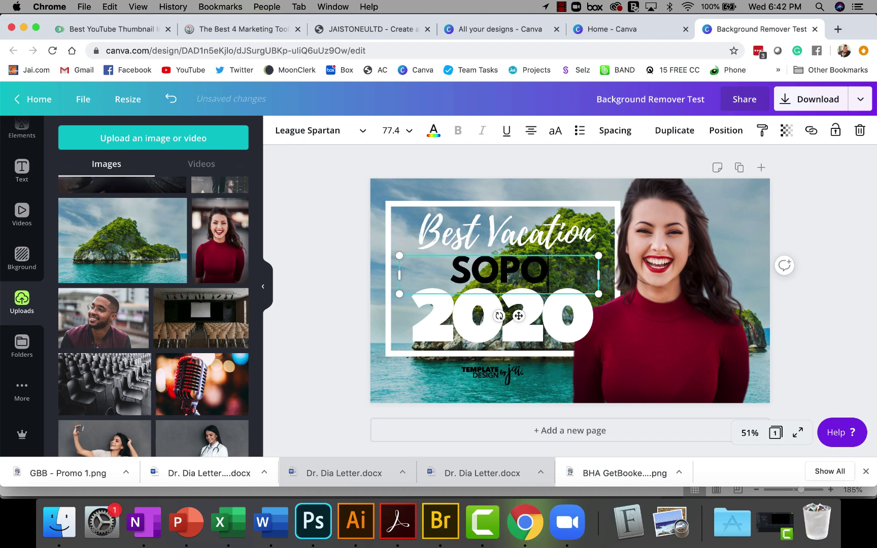
{"action": "key", "text": "BackSpace"}
{"action": "key", "text": "BackSpace"}
{"action": "key", "text": "BackSpace"}
{"action": "type", "text": "POTS F"}
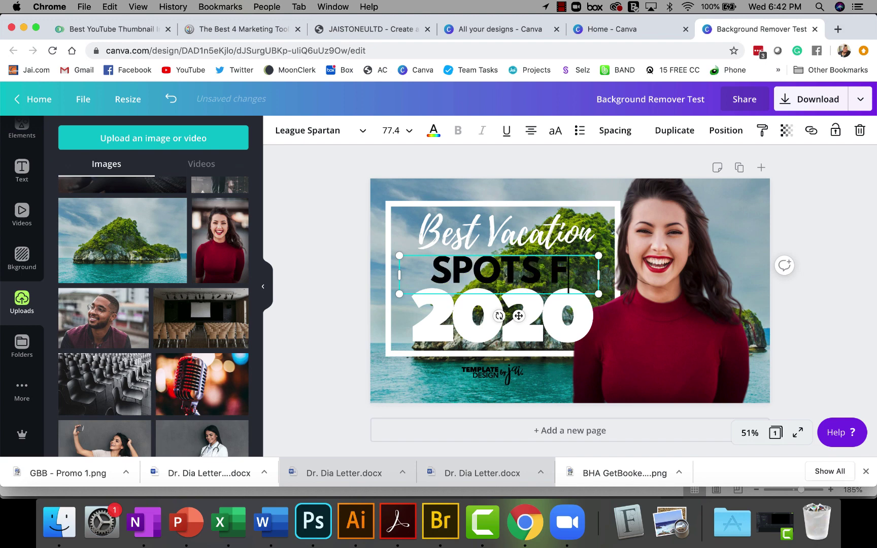
{"action": "type", "text": "OR"}
{"action": "left_click", "coordinate": [287, 309]}
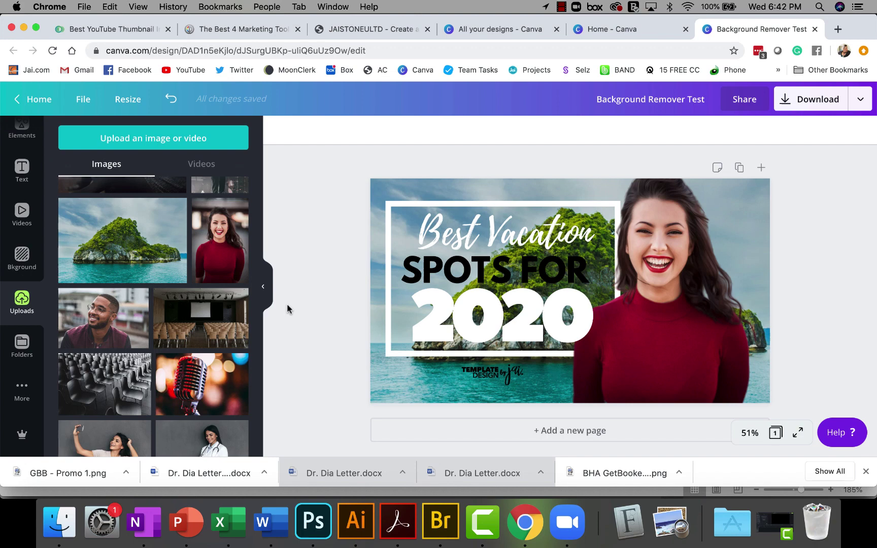
Try light green, cyan and a lighter custom cyan on SPOTS FOR, then revert to black.
{"action": "left_click", "coordinate": [450, 262]}
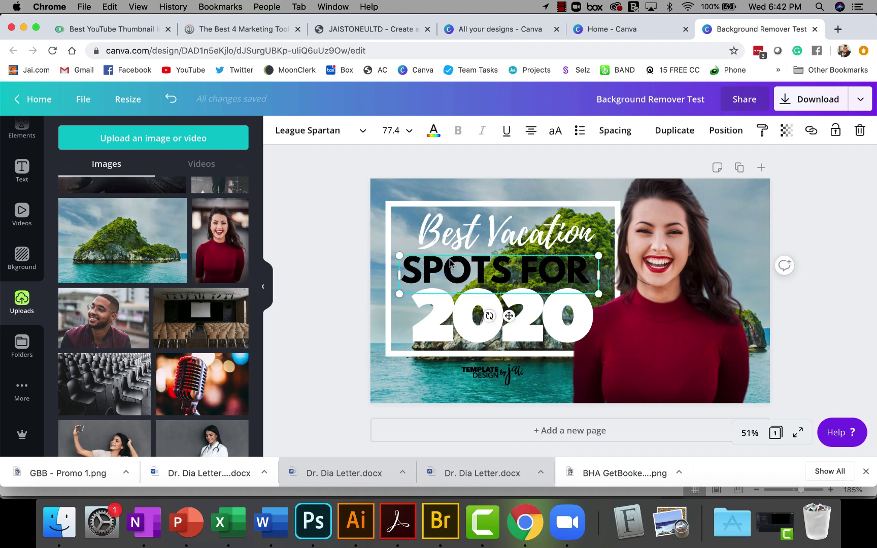
{"action": "left_click", "coordinate": [433, 131]}
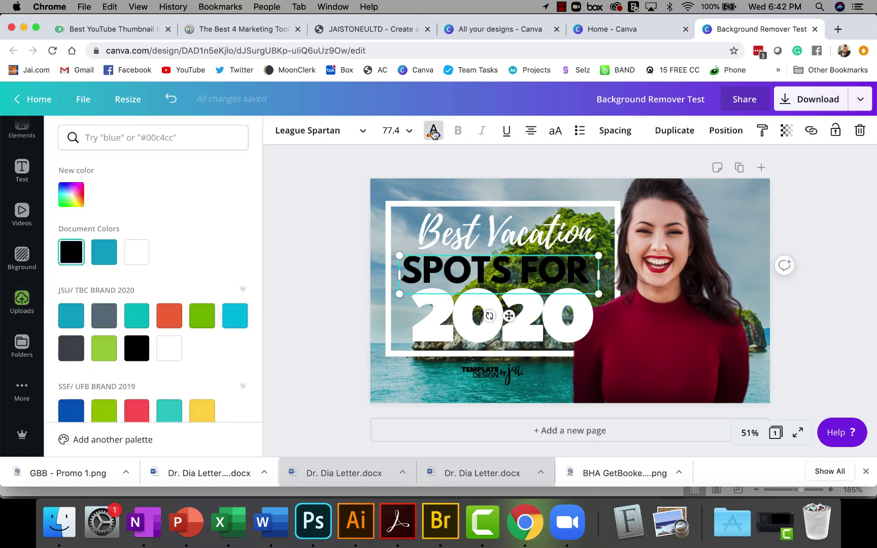
{"action": "left_click", "coordinate": [106, 354]}
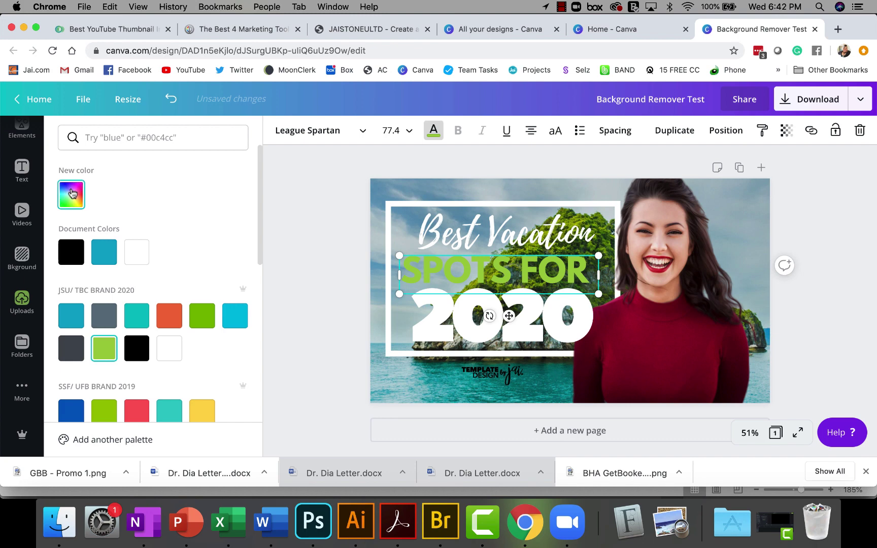
{"action": "left_click", "coordinate": [236, 317]}
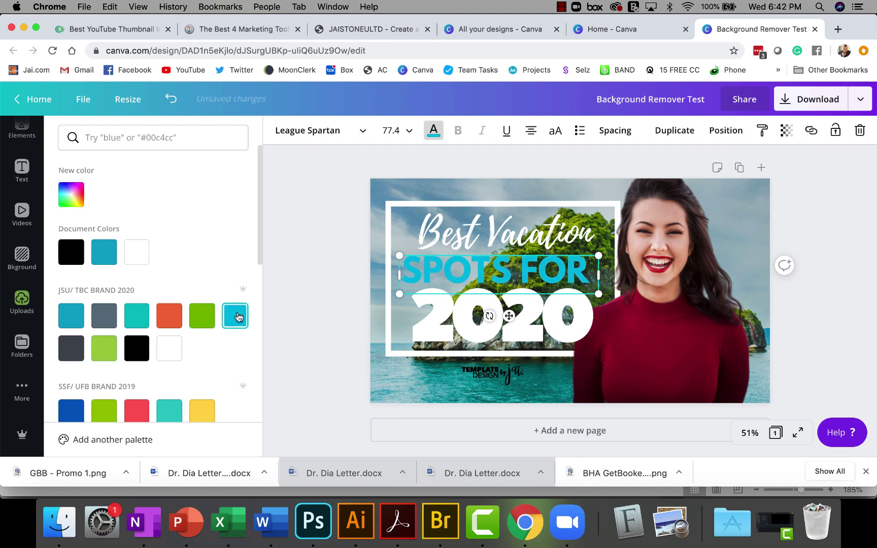
{"action": "left_click", "coordinate": [71, 195]}
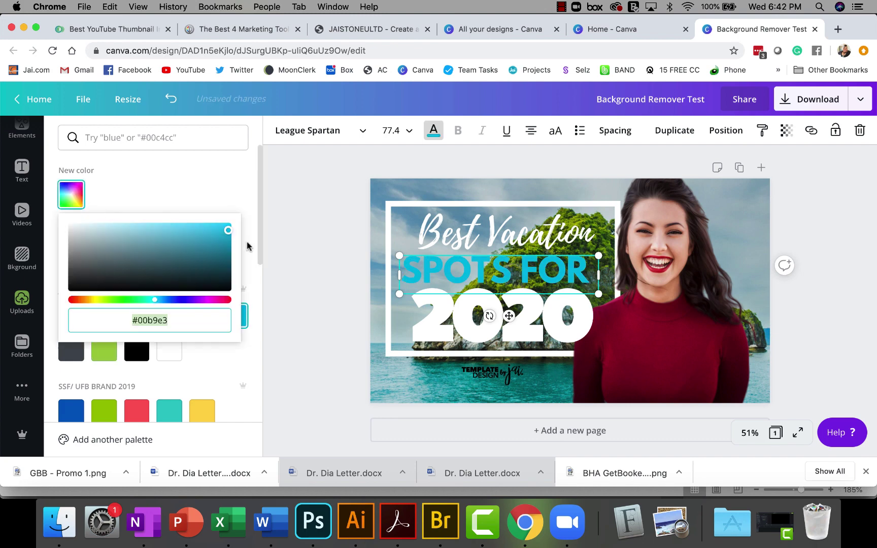
{"action": "mouse_move", "coordinate": [228, 233]}
{"action": "left_mouse_down"}
{"action": "mouse_move", "coordinate": [221, 220]}
{"action": "mouse_move", "coordinate": [211, 228]}
{"action": "left_mouse_up"}
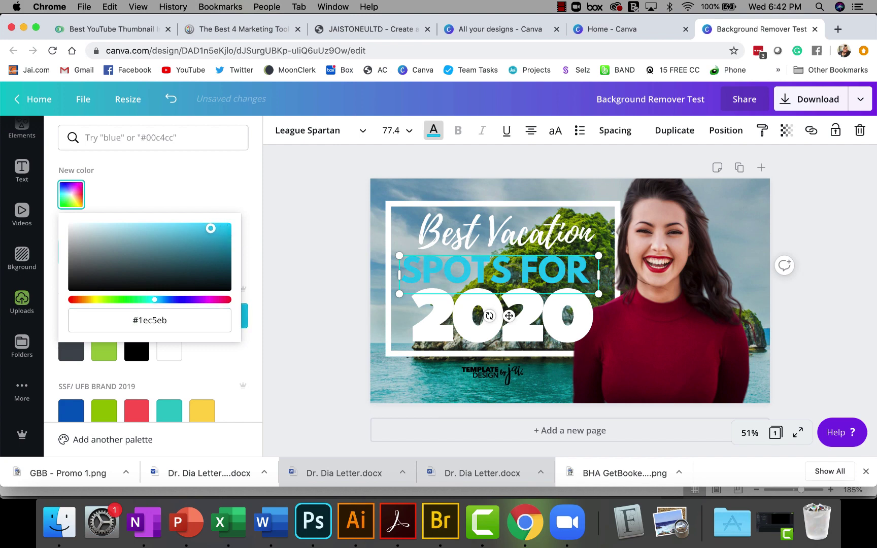
{"action": "left_click", "coordinate": [138, 356]}
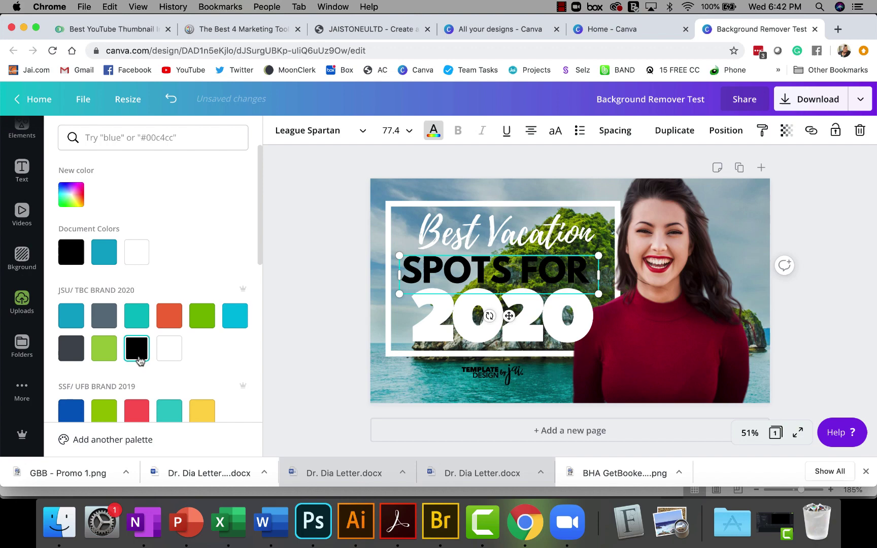
Try white and yellow, then settle on red #ff5b5b for SPOTS FOR.
{"action": "scroll", "coordinate": [201, 346], "scroll_direction": "down", "scroll_amount": 1}
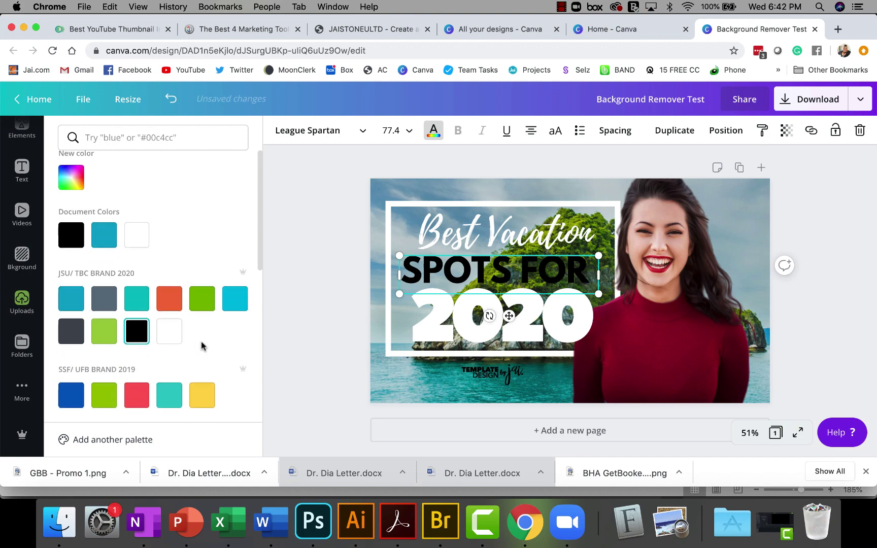
{"action": "left_click", "coordinate": [173, 318]}
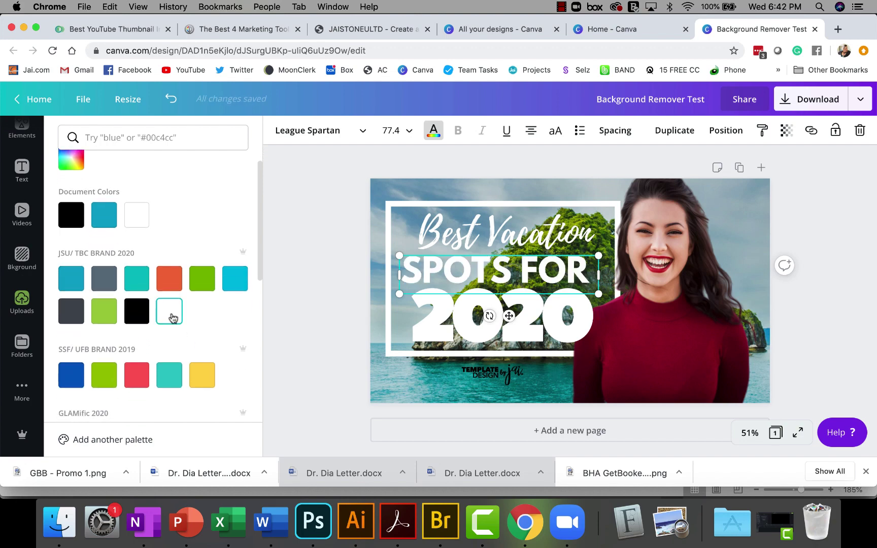
{"action": "left_click", "coordinate": [203, 369]}
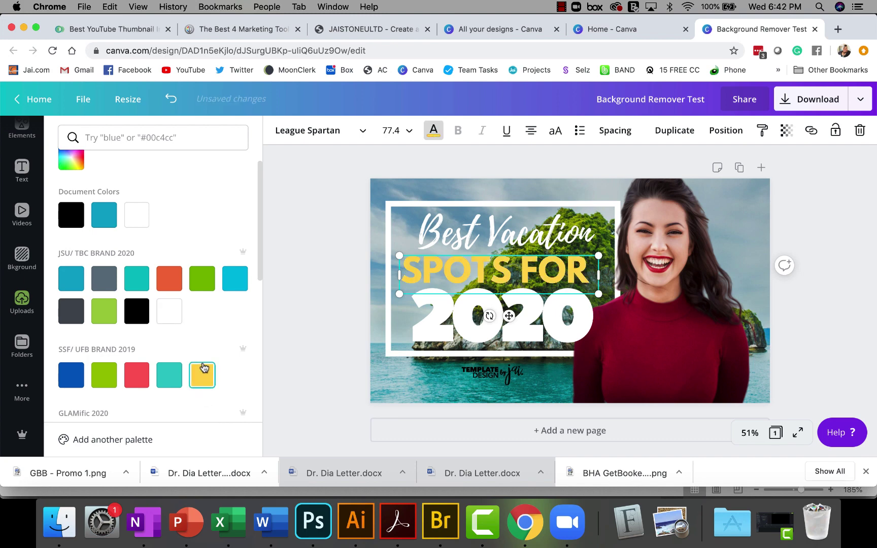
{"action": "scroll", "coordinate": [206, 343], "scroll_direction": "down", "scroll_amount": 2}
{"action": "left_click", "coordinate": [129, 321]}
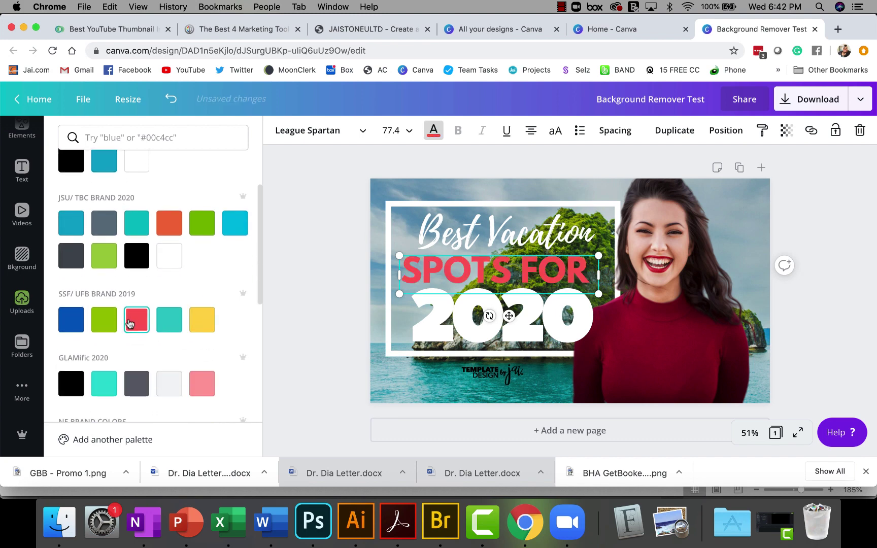
{"action": "scroll", "coordinate": [128, 186], "scroll_direction": "up", "scroll_amount": 3}
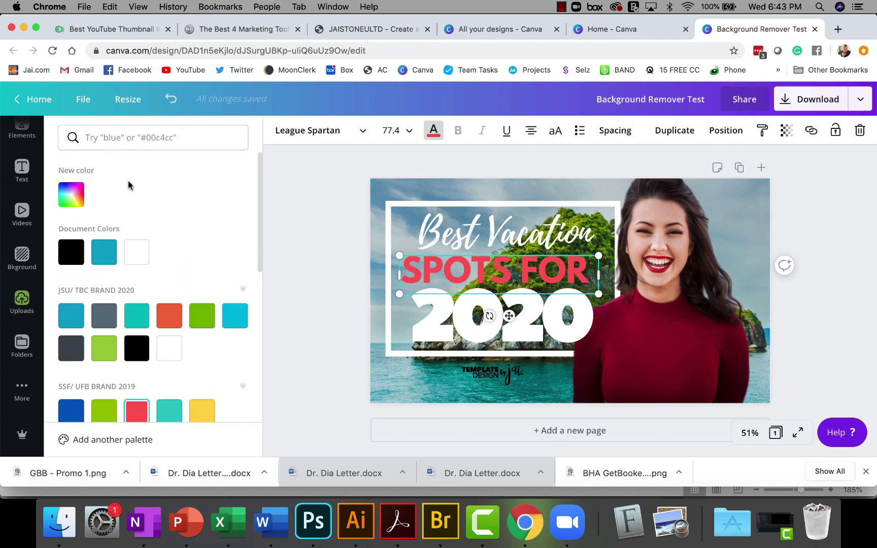
{"action": "left_click", "coordinate": [67, 204]}
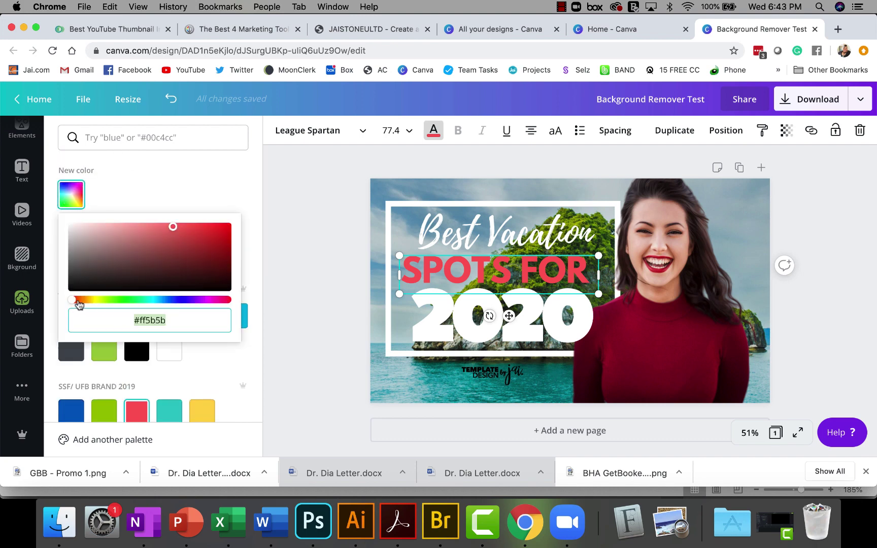
{"action": "left_click", "coordinate": [74, 300]}
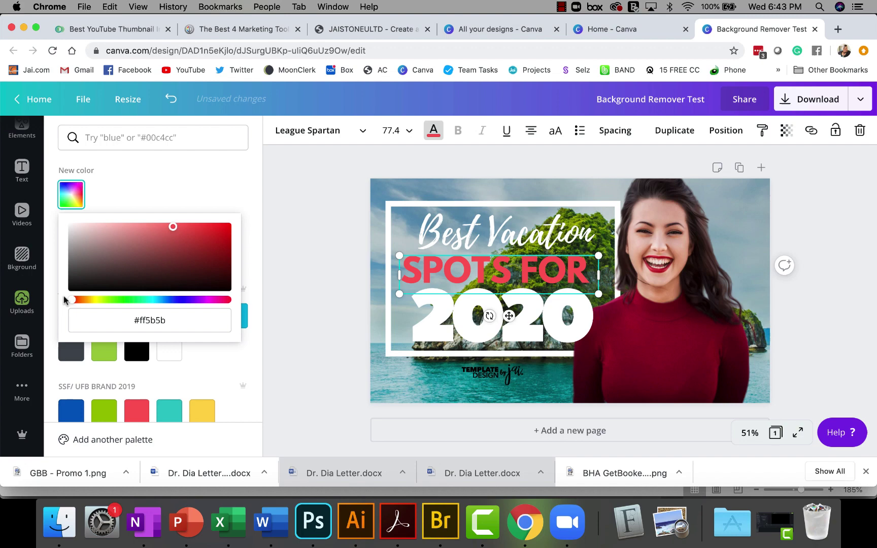
{"action": "key", "text": "Escape"}
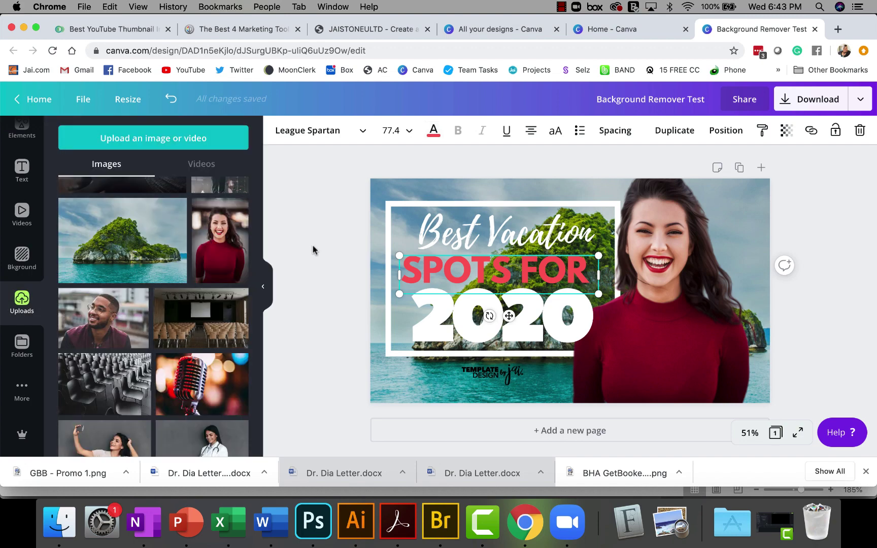
Nudge the woman cut-out, enlarge the 2020 text to size 209 and shift it up-left.
{"action": "left_click", "coordinate": [353, 306]}
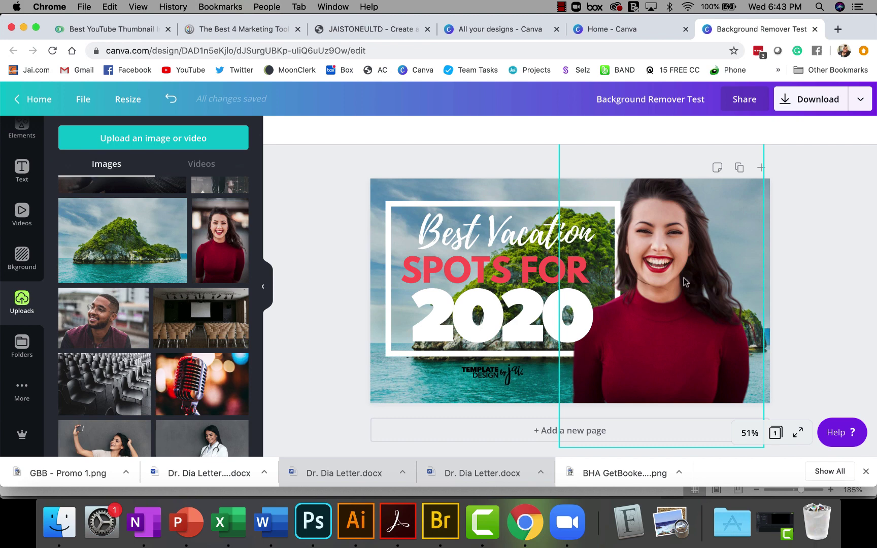
{"action": "mouse_move", "coordinate": [684, 278]}
{"action": "left_mouse_down"}
{"action": "mouse_move", "coordinate": [699, 301]}
{"action": "mouse_move", "coordinate": [696, 291]}
{"action": "left_mouse_up"}
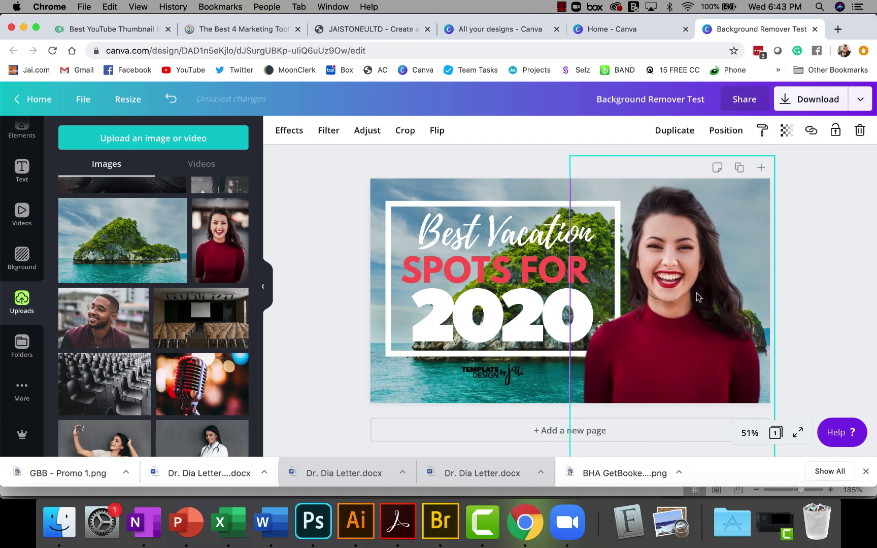
{"action": "left_click", "coordinate": [555, 331]}
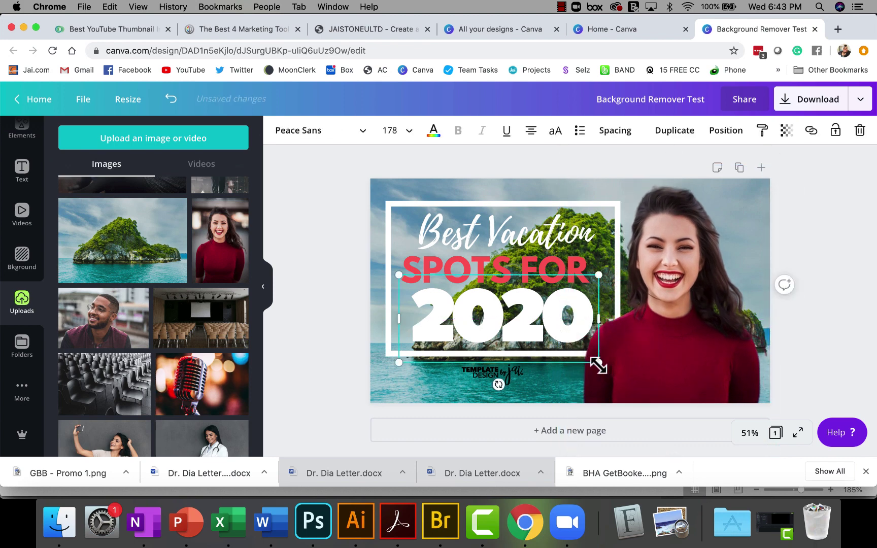
{"action": "left_click_drag", "start_coordinate": [599, 363], "coordinate": [634, 378]}
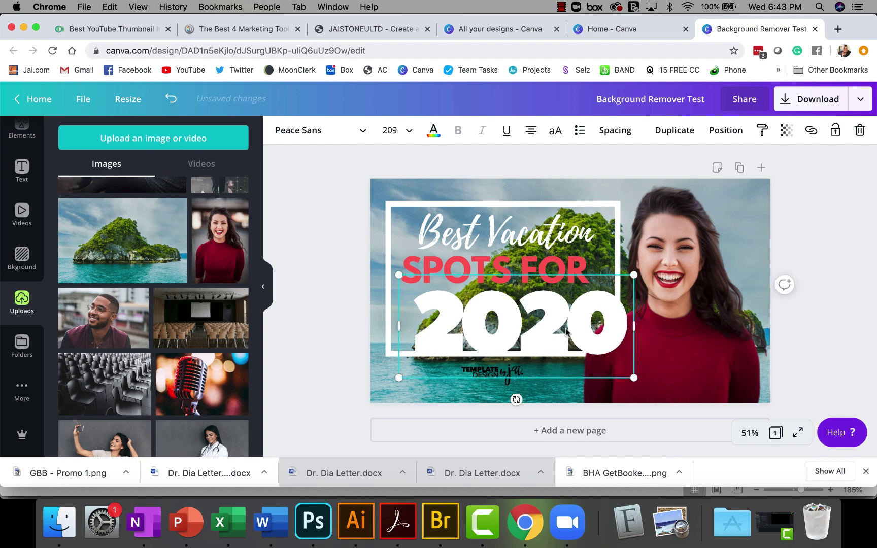
{"action": "left_click_drag", "start_coordinate": [566, 331], "coordinate": [552, 325]}
Stretch the white frame around the headline down to fit the text.
{"action": "left_click", "coordinate": [440, 204]}
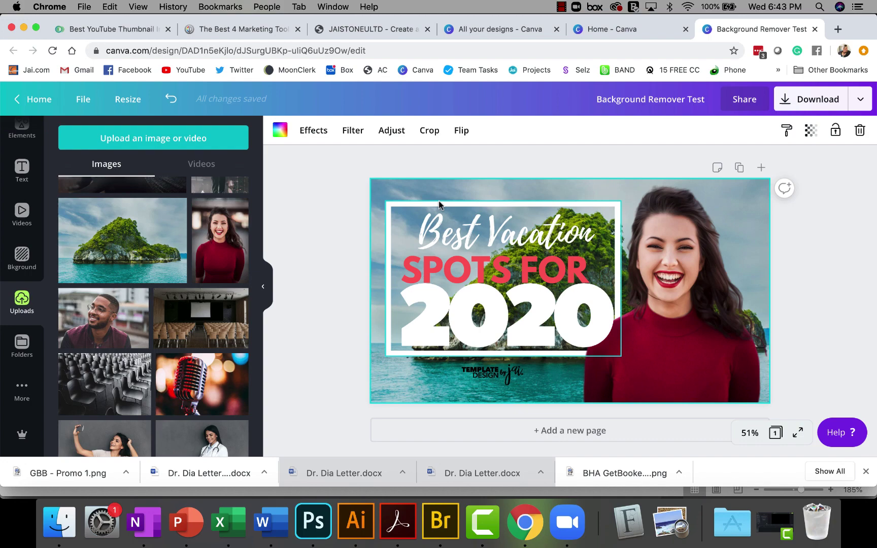
{"action": "left_click", "coordinate": [439, 204]}
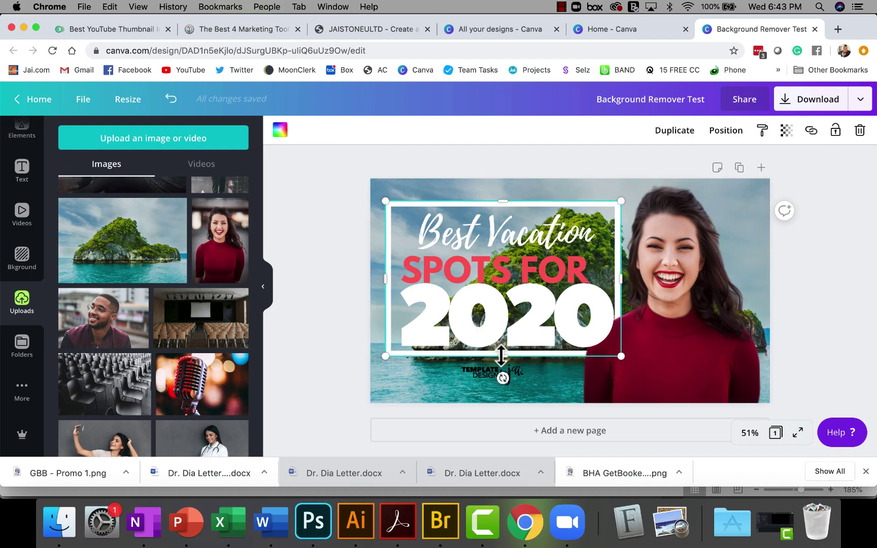
{"action": "left_click_drag", "start_coordinate": [501, 356], "coordinate": [502, 380]}
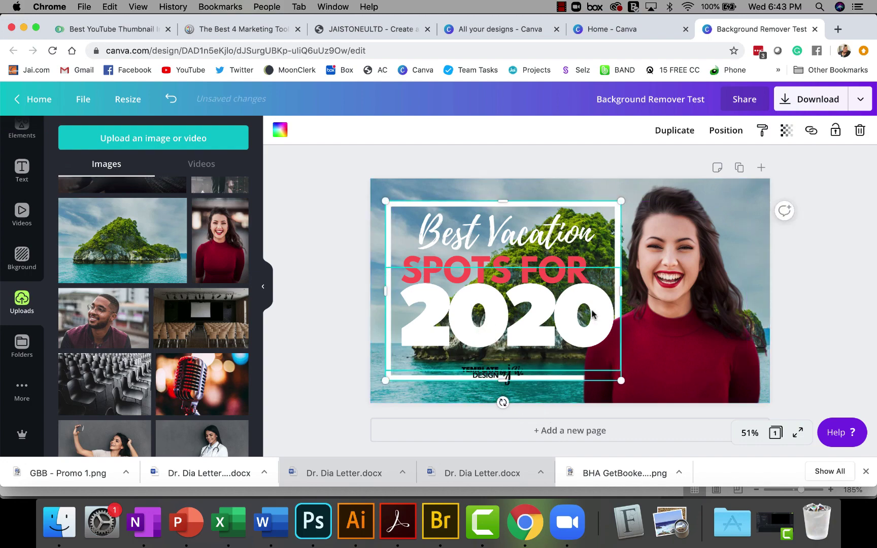
{"action": "left_click", "coordinate": [592, 314]}
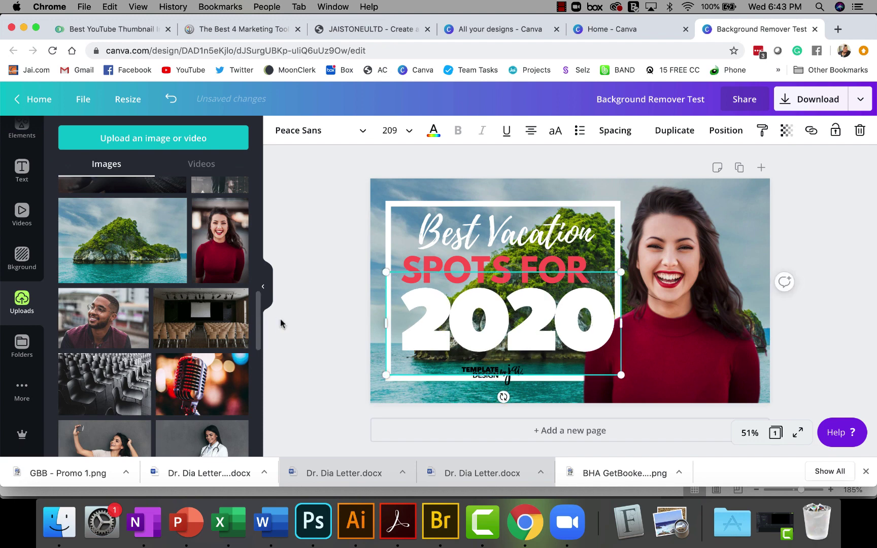
{"action": "left_click", "coordinate": [325, 333]}
{"action": "left_click", "coordinate": [490, 377]}
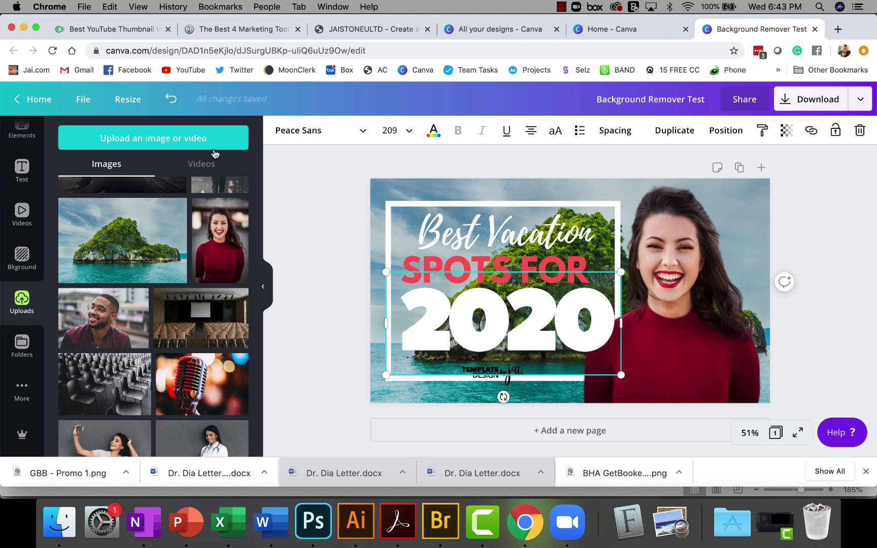
Undo the recent edits three times and delete the woman photo.
{"action": "left_click", "coordinate": [171, 98]}
{"action": "left_click", "coordinate": [170, 98]}
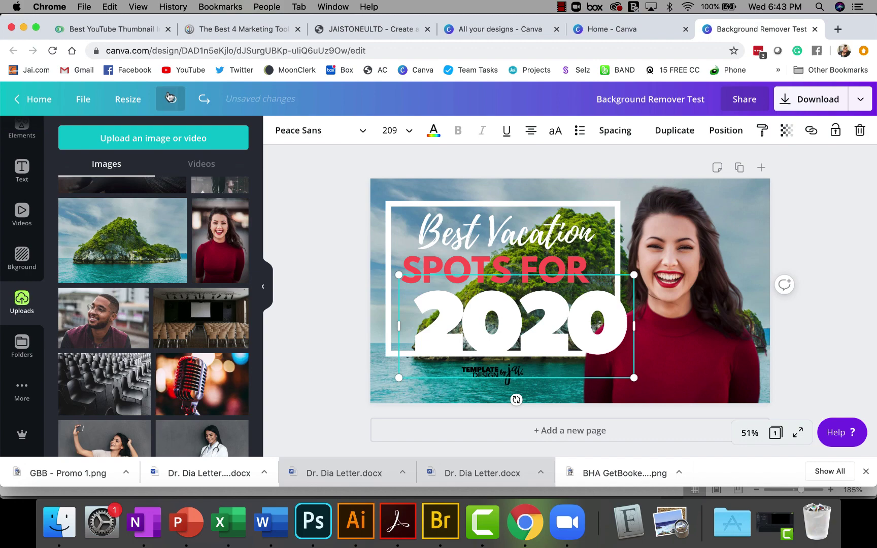
{"action": "left_click", "coordinate": [171, 98]}
{"action": "left_click", "coordinate": [170, 99]}
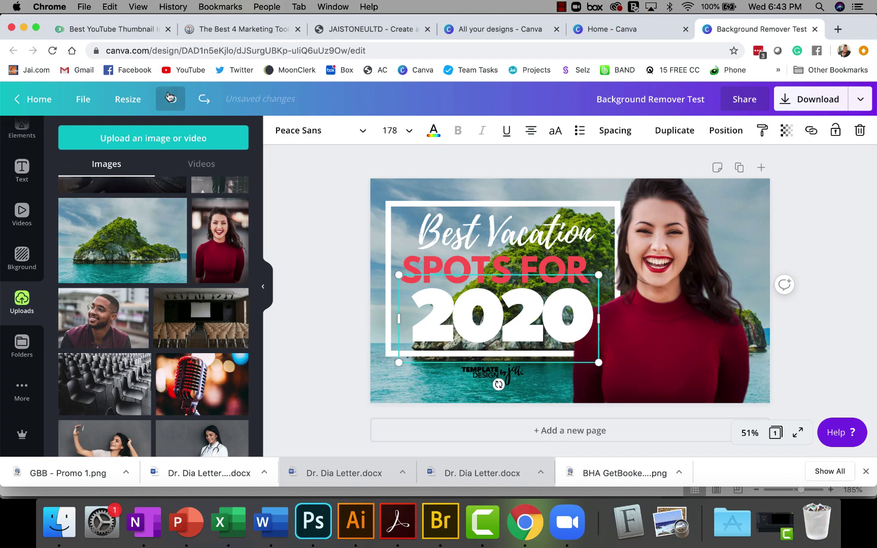
{"action": "left_click", "coordinate": [693, 254]}
{"action": "key", "text": "Delete"}
{"action": "key", "text": "Delete"}
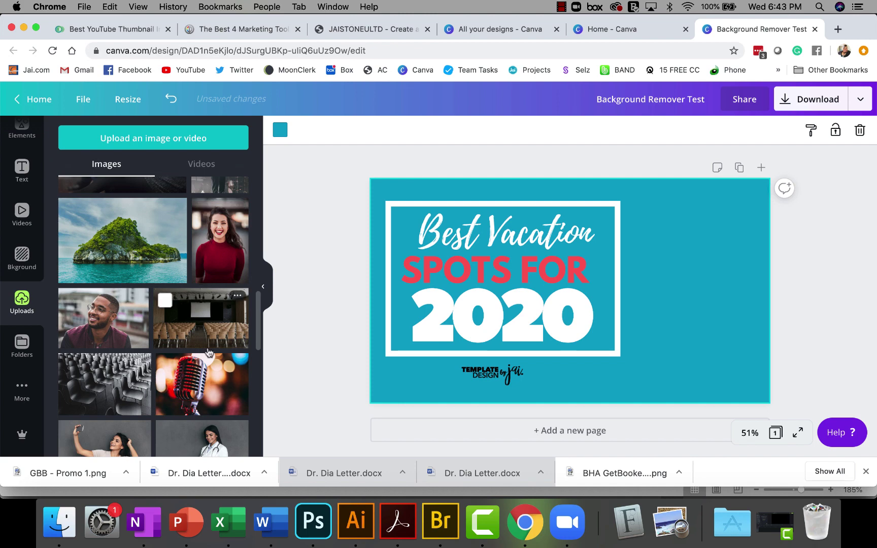
Add the woman-on-leather-couch photo from Uploads and enlarge it over the title.
{"action": "scroll", "coordinate": [165, 300], "scroll_direction": "down", "scroll_amount": 5}
{"action": "scroll", "coordinate": [209, 352], "scroll_direction": "down", "scroll_amount": 8}
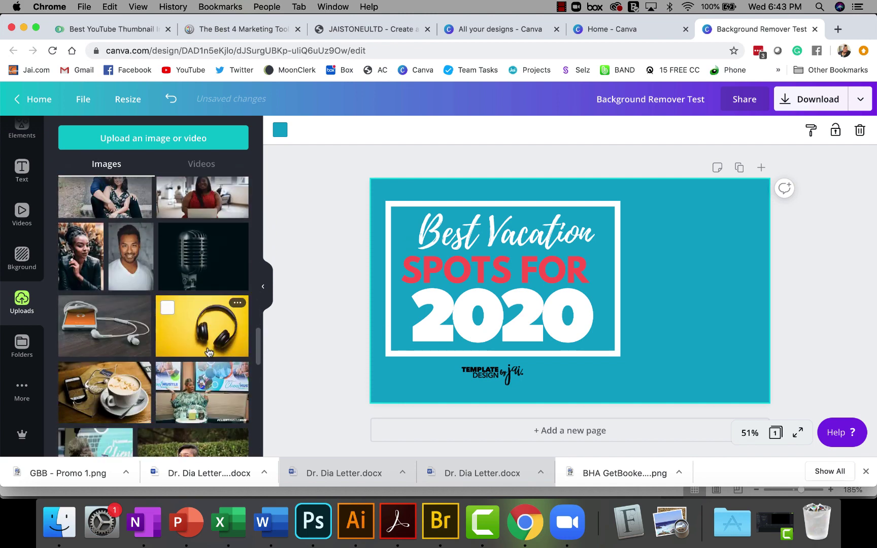
{"action": "scroll", "coordinate": [208, 352], "scroll_direction": "down", "scroll_amount": 10}
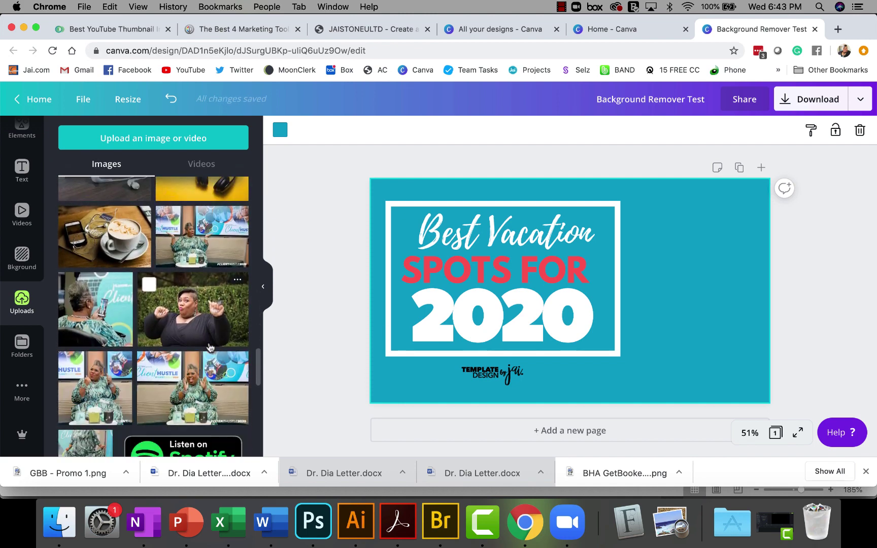
{"action": "scroll", "coordinate": [210, 348], "scroll_direction": "down", "scroll_amount": 10}
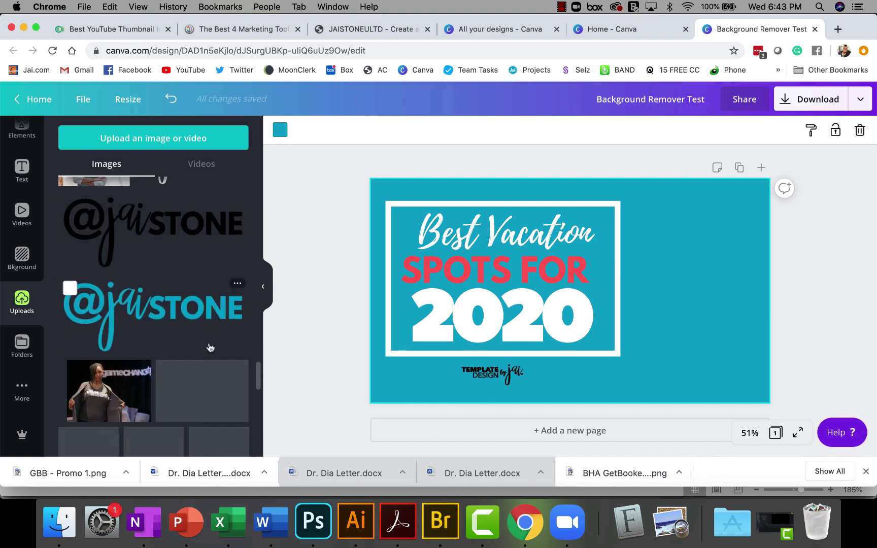
{"action": "scroll", "coordinate": [210, 347], "scroll_direction": "down", "scroll_amount": 10}
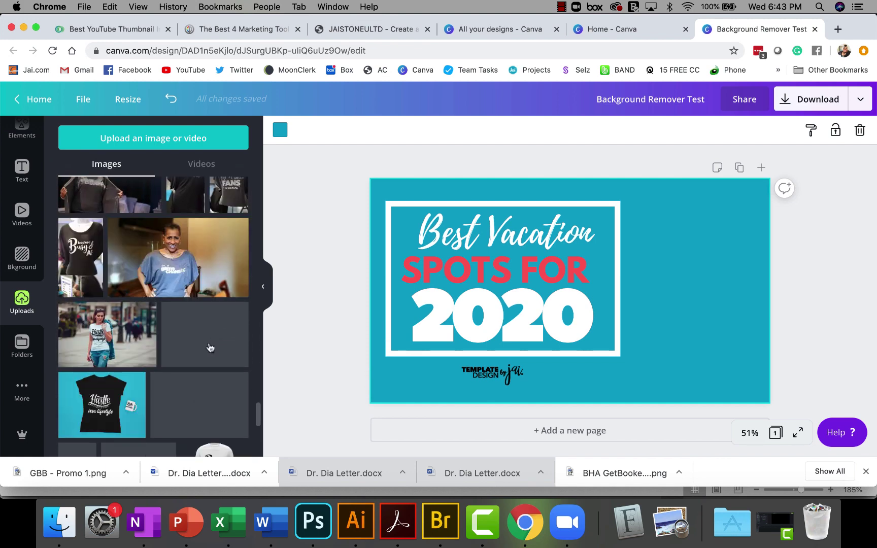
{"action": "scroll", "coordinate": [210, 347], "scroll_direction": "down", "scroll_amount": 10}
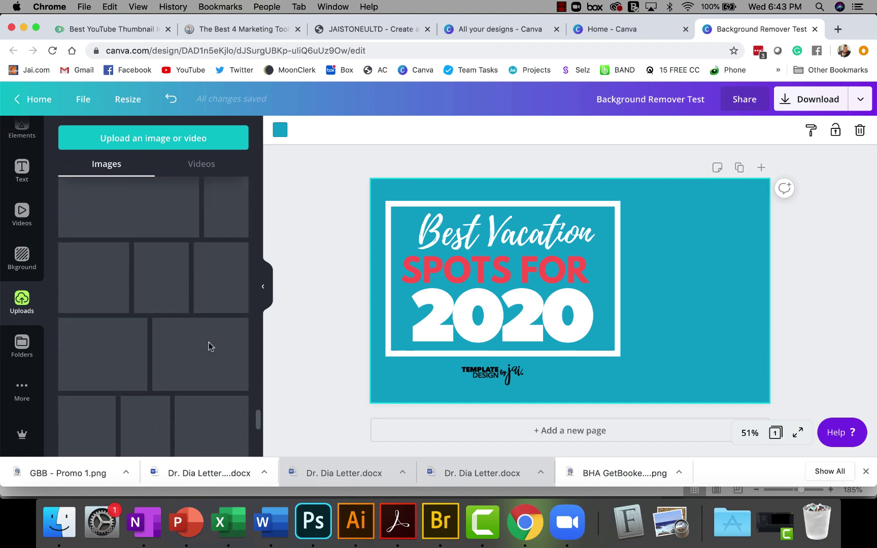
{"action": "scroll", "coordinate": [152, 305], "scroll_direction": "down", "scroll_amount": 1}
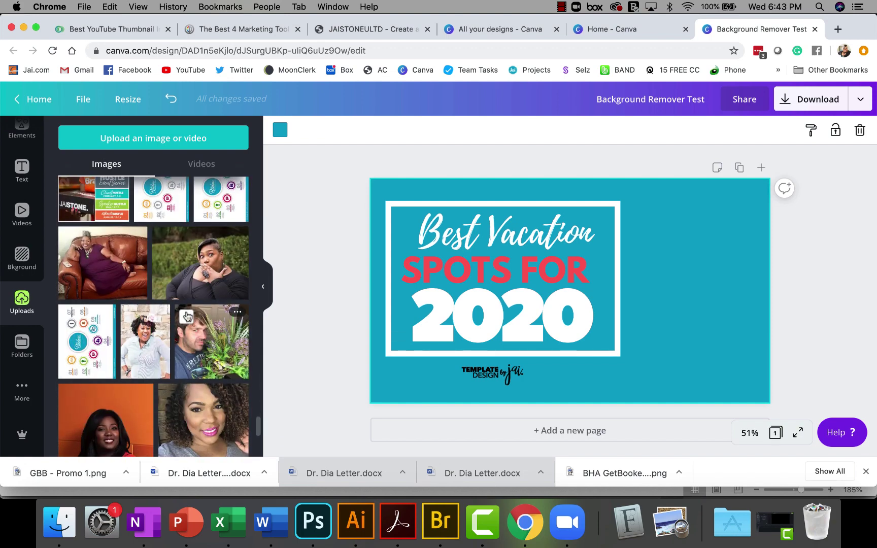
{"action": "left_click", "coordinate": [108, 267]}
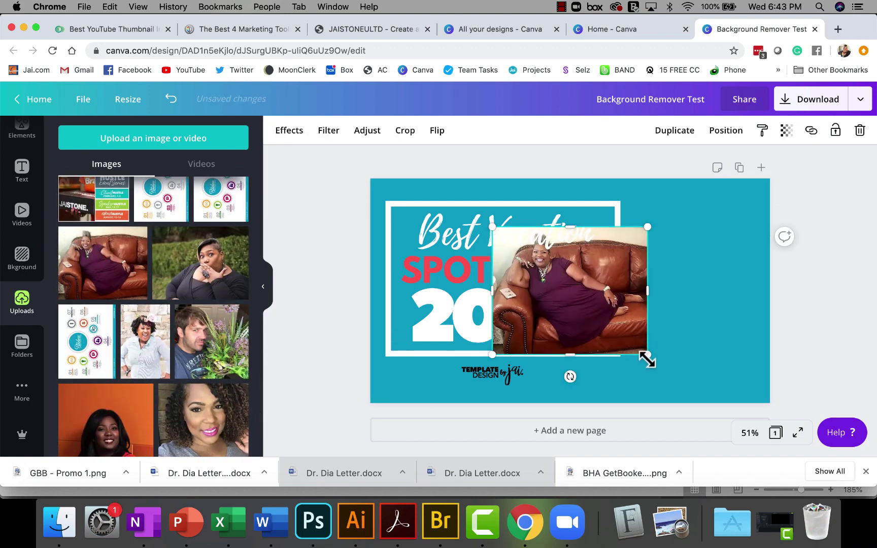
{"action": "left_click_drag", "start_coordinate": [648, 355], "coordinate": [706, 403]}
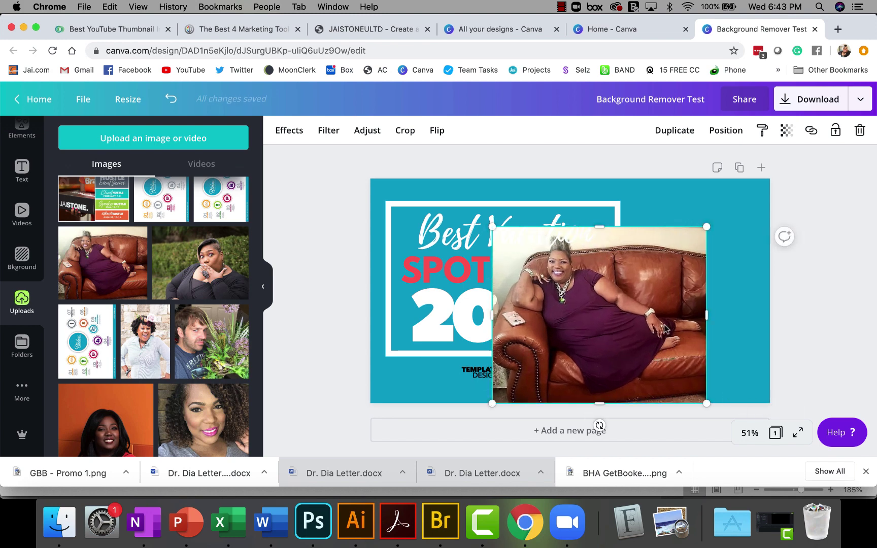
Attempt Background Remover on the couch photo and dismiss the failure message.
{"action": "left_click", "coordinate": [328, 131]}
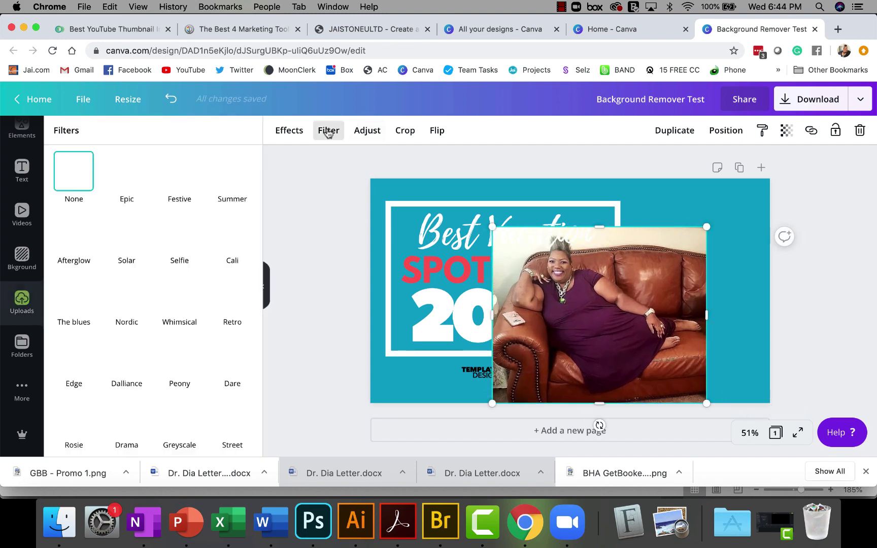
{"action": "left_click", "coordinate": [289, 130]}
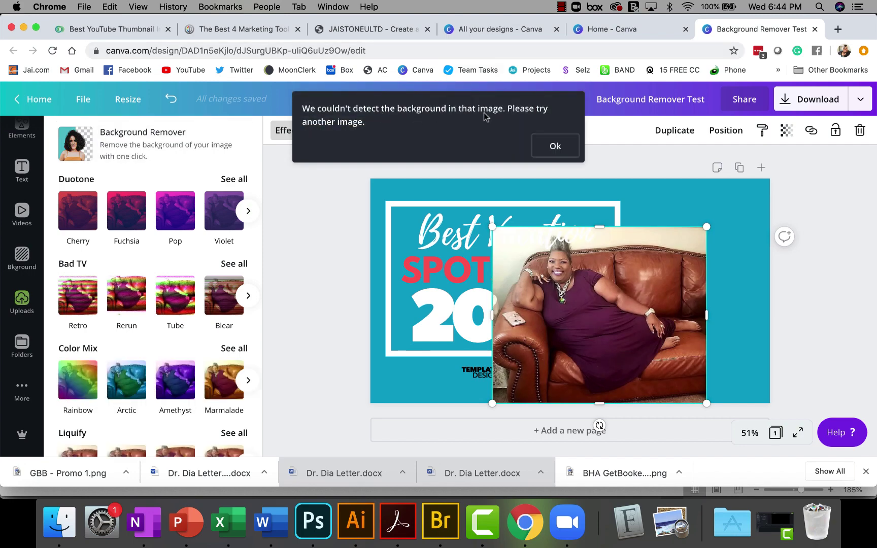
{"action": "left_click", "coordinate": [551, 146]}
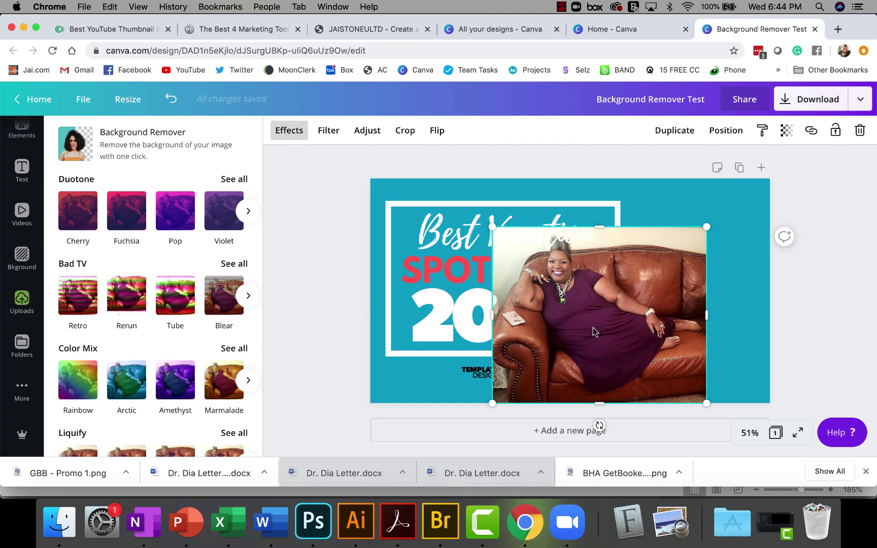
Delete the couch photo, then add the patterned dress photo, enlarged and moved to the design's right side.
{"action": "key", "text": "Delete"}
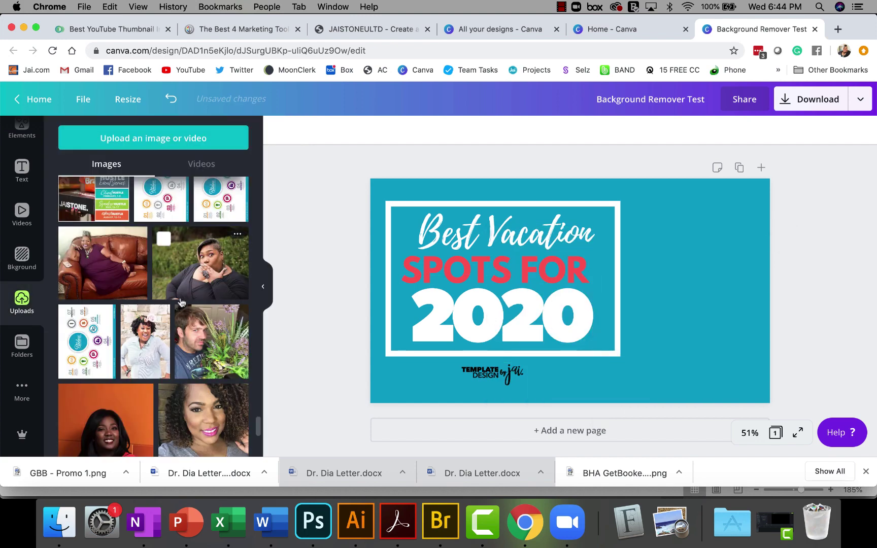
{"action": "scroll", "coordinate": [180, 302], "scroll_direction": "down", "scroll_amount": 15}
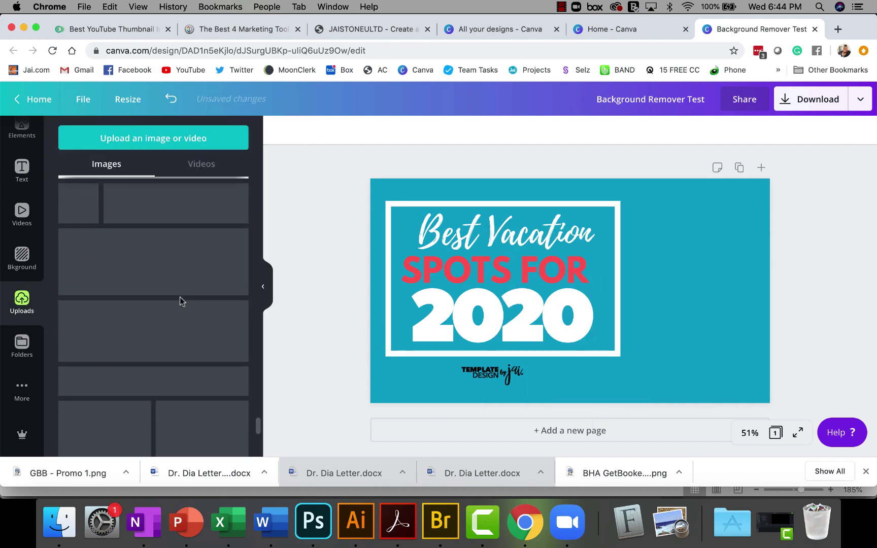
{"action": "scroll", "coordinate": [180, 302], "scroll_direction": "down", "scroll_amount": 10}
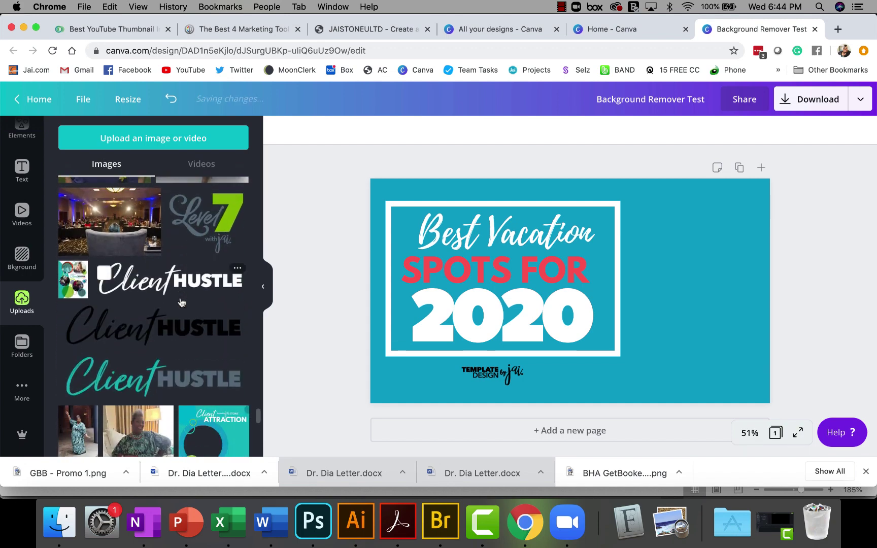
{"action": "scroll", "coordinate": [182, 302], "scroll_direction": "down", "scroll_amount": 3}
{"action": "left_click", "coordinate": [146, 283]}
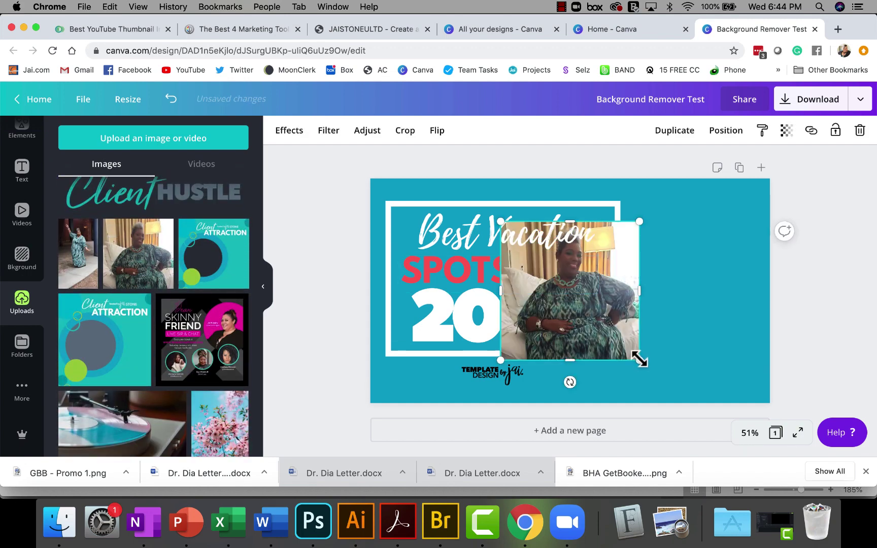
{"action": "left_click_drag", "start_coordinate": [640, 360], "coordinate": [699, 418]}
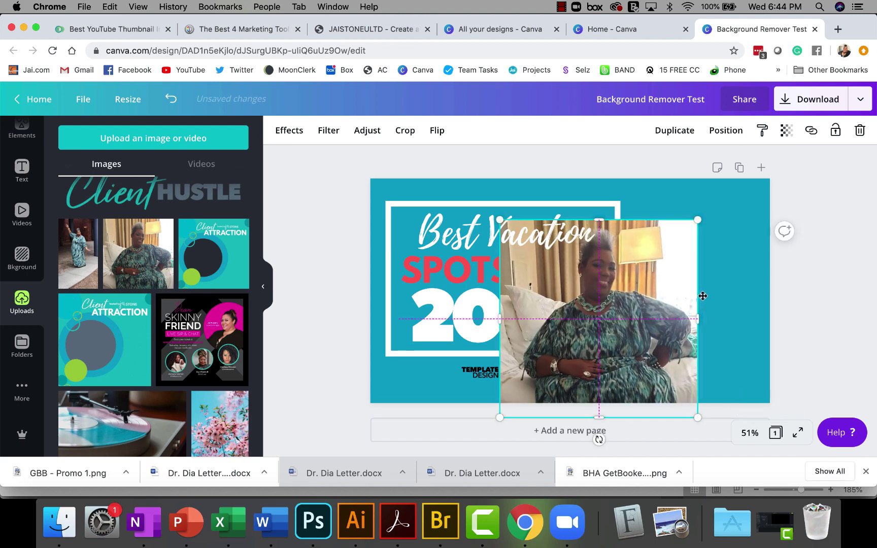
{"action": "left_click_drag", "start_coordinate": [703, 296], "coordinate": [758, 271]}
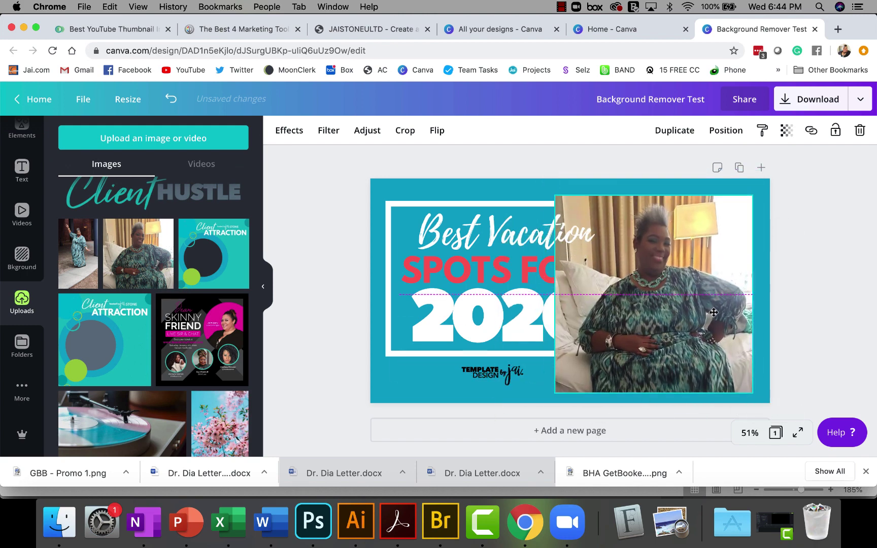
Apply Background Remover to the dress photo, then delete the trial cutout.
{"action": "left_click", "coordinate": [289, 132]}
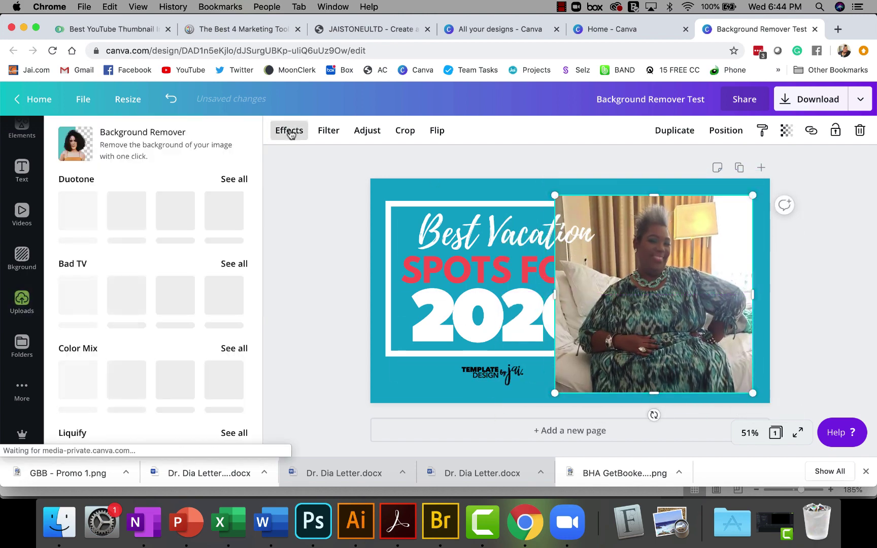
{"action": "left_click", "coordinate": [82, 147]}
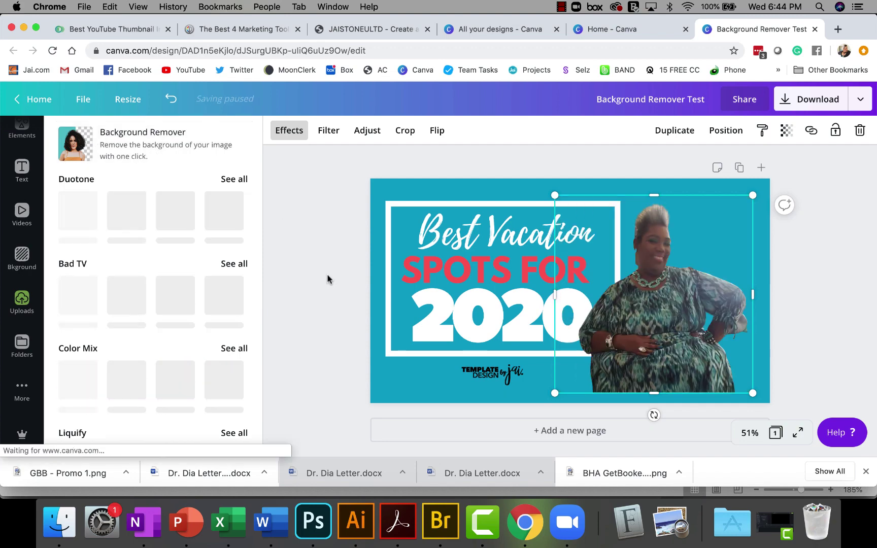
{"action": "left_click", "coordinate": [680, 297]}
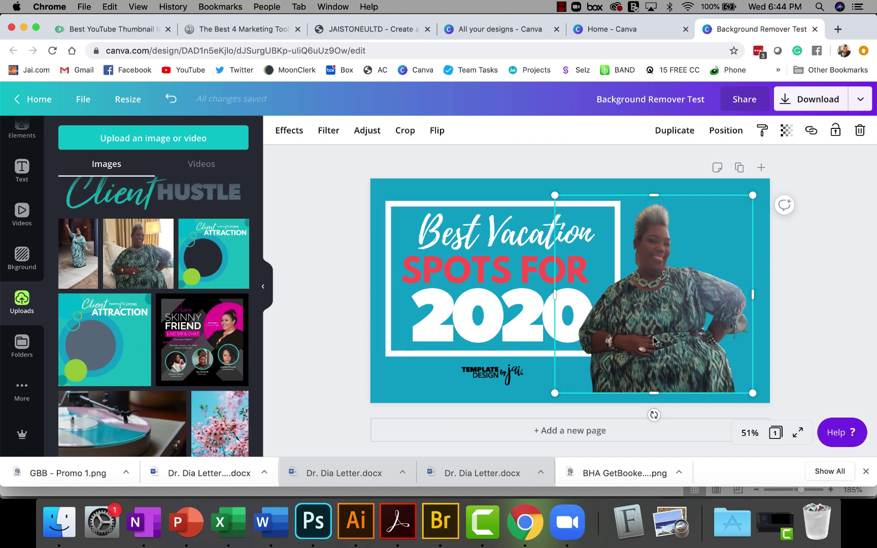
{"action": "key", "text": "Delete"}
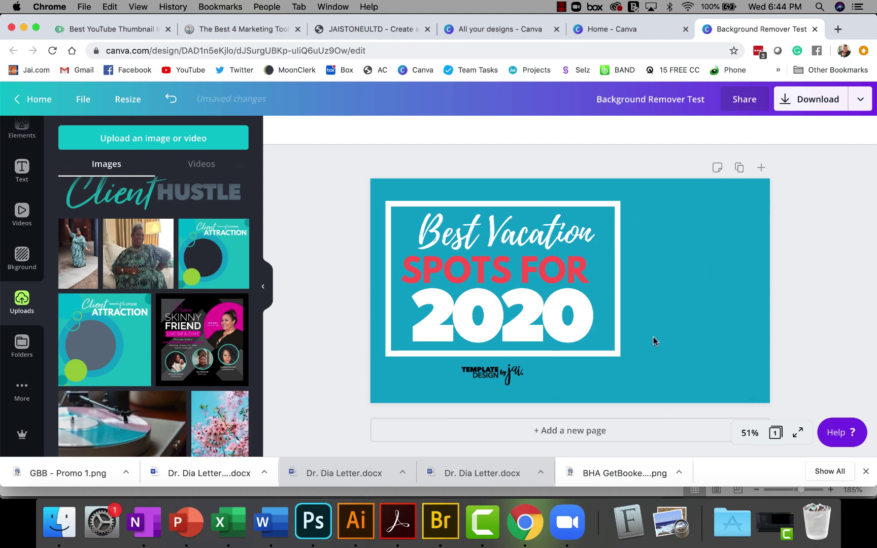
Add the standing woman photo right of the title frame and remove its background.
{"action": "left_click", "coordinate": [75, 256]}
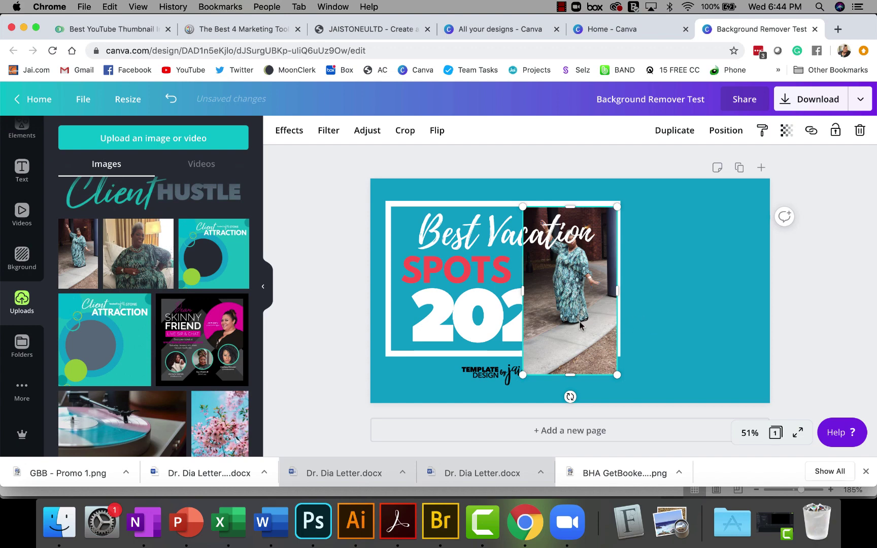
{"action": "left_click_drag", "start_coordinate": [580, 325], "coordinate": [694, 325]}
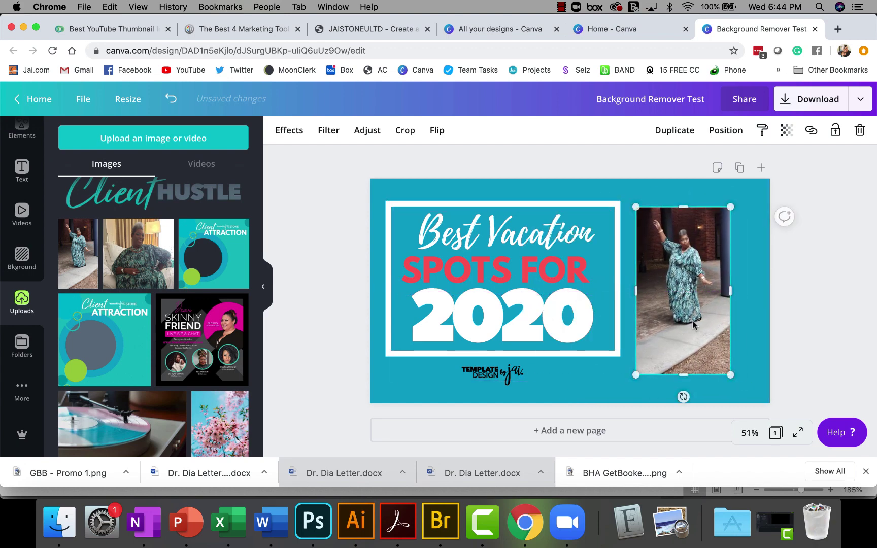
{"action": "left_click", "coordinate": [290, 134]}
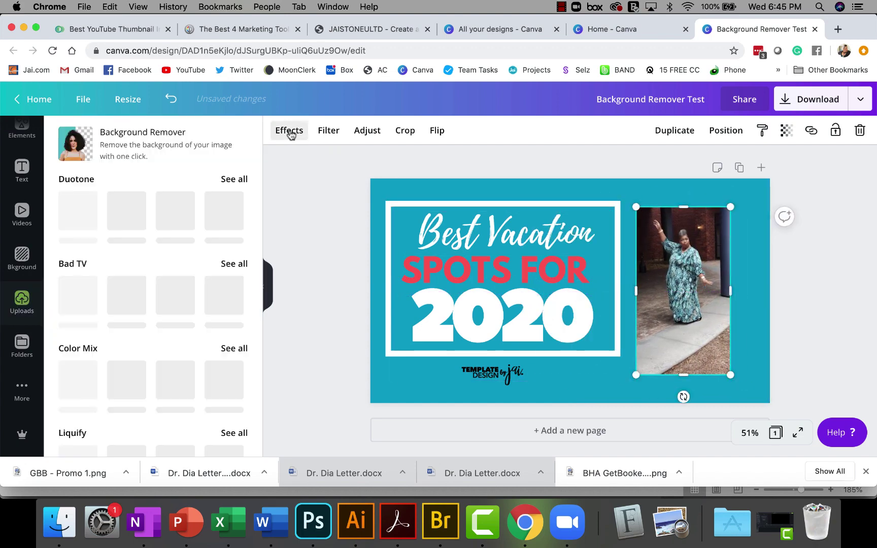
{"action": "left_click", "coordinate": [86, 142]}
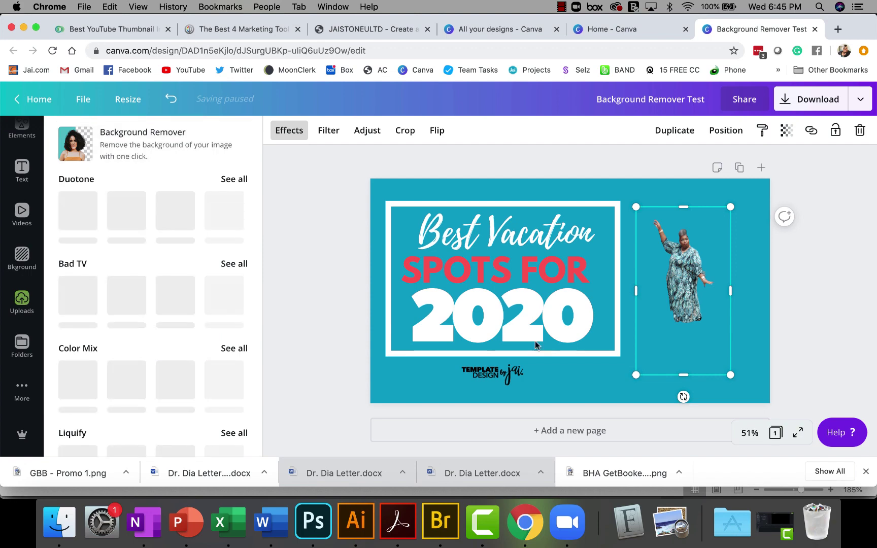
Enlarge the cut-out figure to fill the right side, her whole head showing beside the title.
{"action": "left_click_drag", "start_coordinate": [639, 372], "coordinate": [454, 497]}
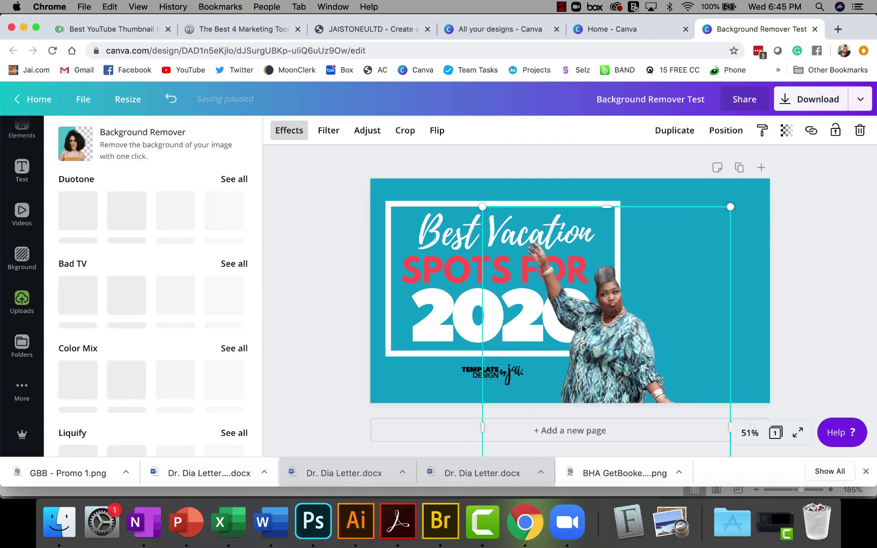
{"action": "left_click_drag", "start_coordinate": [638, 278], "coordinate": [613, 288]}
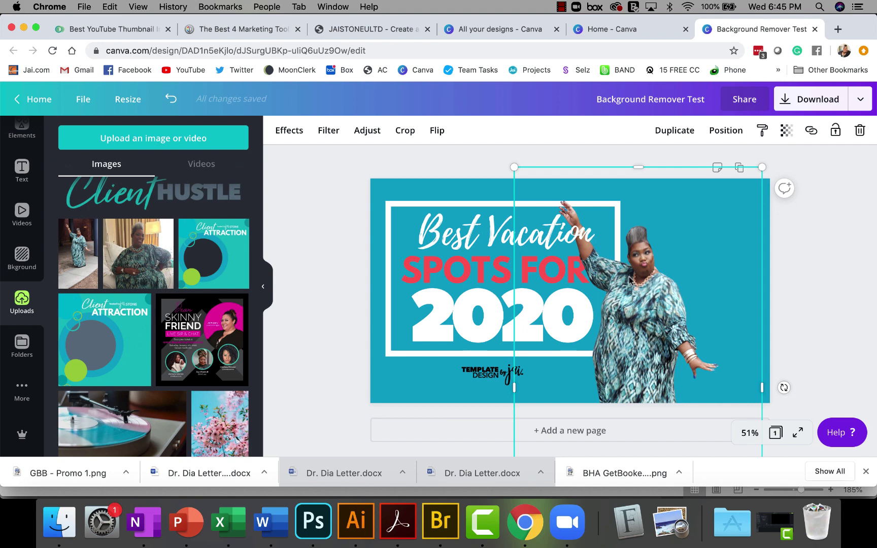
{"action": "mouse_move", "coordinate": [630, 279]}
{"action": "left_mouse_down"}
{"action": "mouse_move", "coordinate": [608, 279]}
{"action": "mouse_move", "coordinate": [634, 274]}
{"action": "left_mouse_up"}
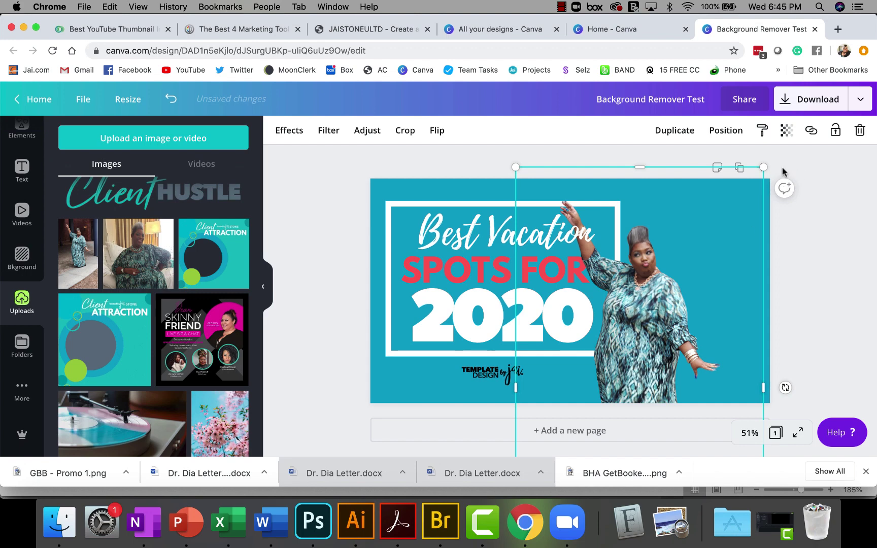
{"action": "left_click_drag", "start_coordinate": [762, 166], "coordinate": [832, 96]}
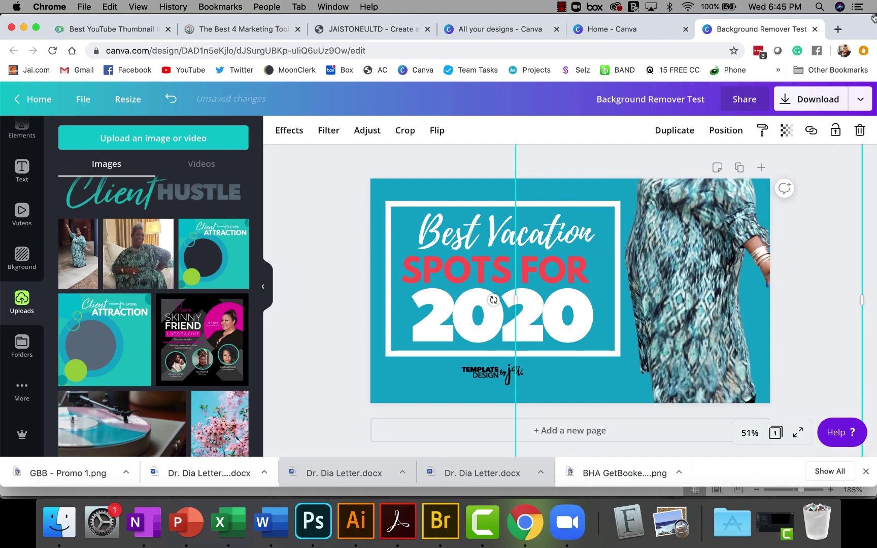
{"action": "left_click_drag", "start_coordinate": [701, 237], "coordinate": [643, 346]}
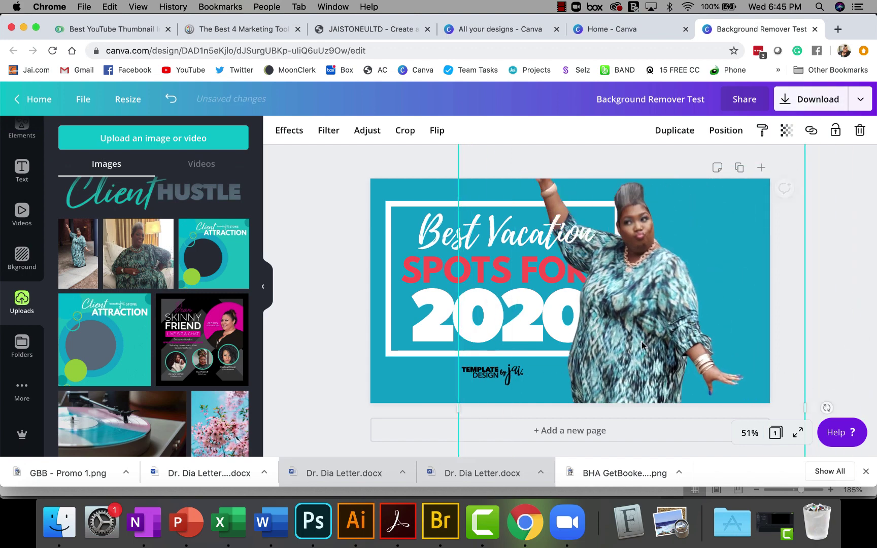
{"action": "left_click_drag", "start_coordinate": [703, 268], "coordinate": [639, 342]}
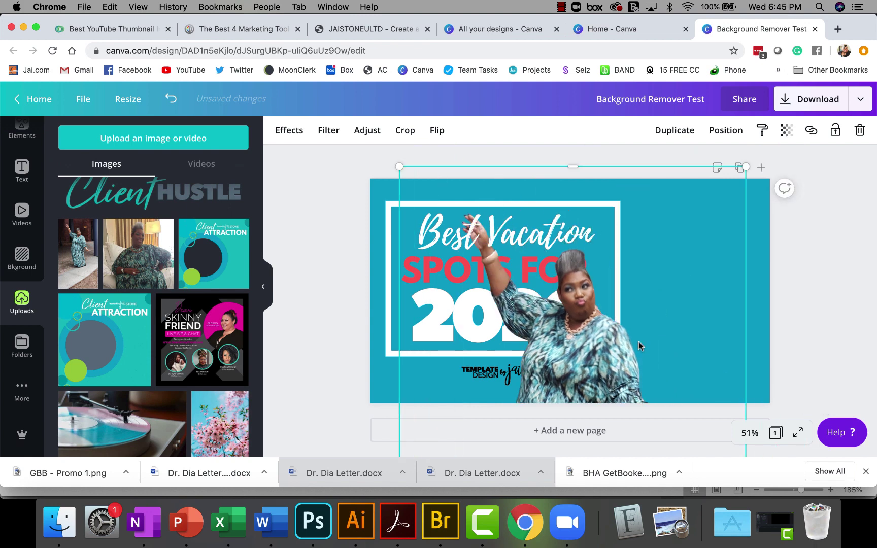
{"action": "left_click_drag", "start_coordinate": [827, 107], "coordinate": [829, 106]}
{"action": "left_click_drag", "start_coordinate": [657, 251], "coordinate": [691, 284]}
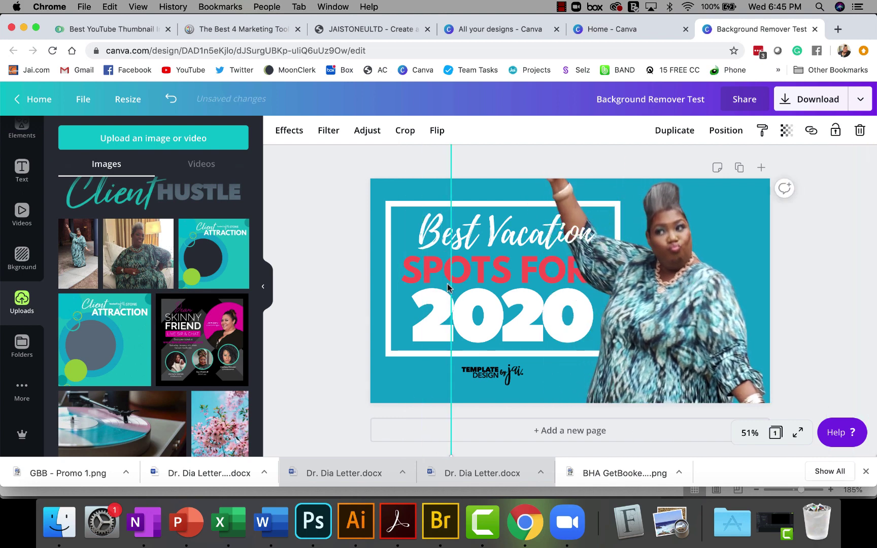
{"action": "left_click", "coordinate": [316, 282]}
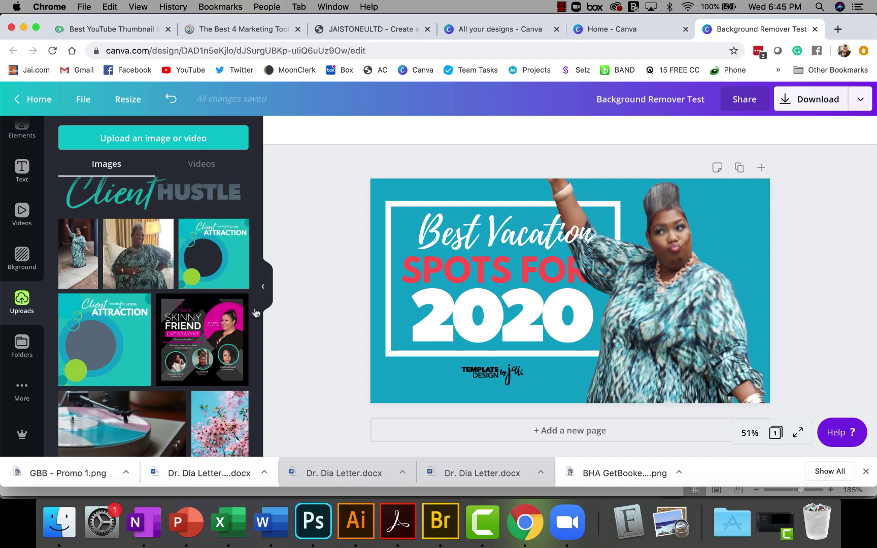
{"action": "scroll", "coordinate": [148, 382], "scroll_direction": "down", "scroll_amount": 10}
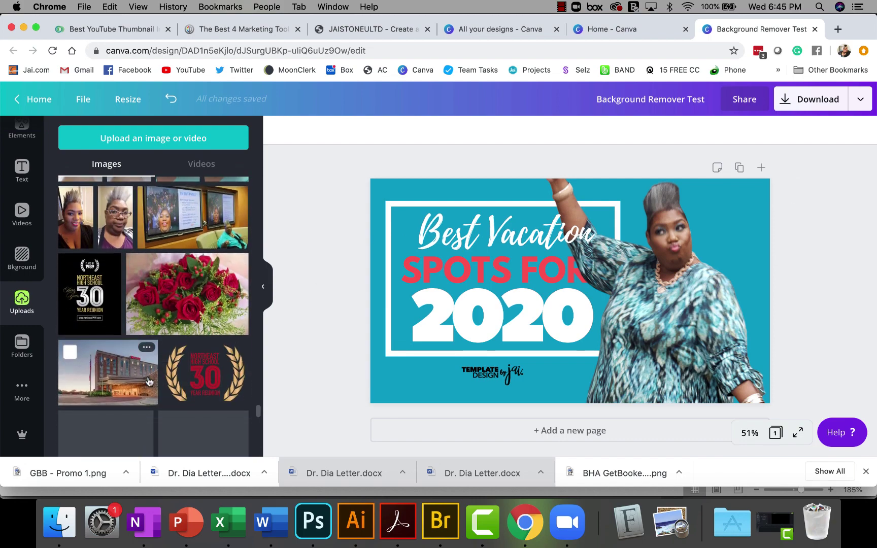
{"action": "scroll", "coordinate": [148, 382], "scroll_direction": "down", "scroll_amount": 10}
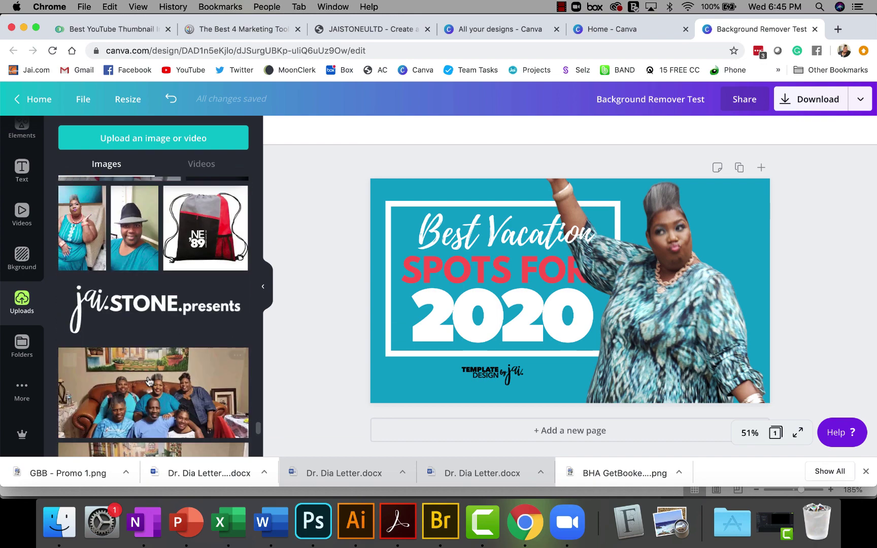
{"action": "scroll", "coordinate": [148, 381], "scroll_direction": "down", "scroll_amount": 10}
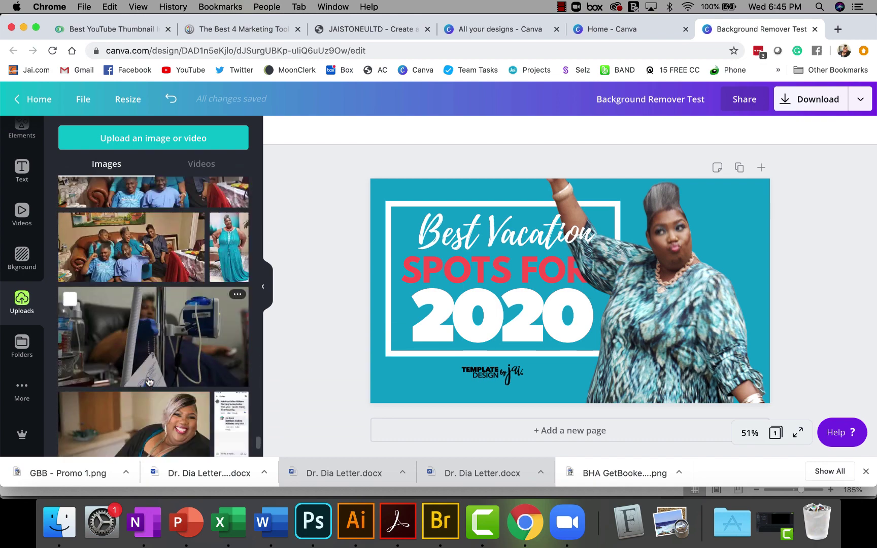
{"action": "scroll", "coordinate": [149, 382], "scroll_direction": "down", "scroll_amount": 5}
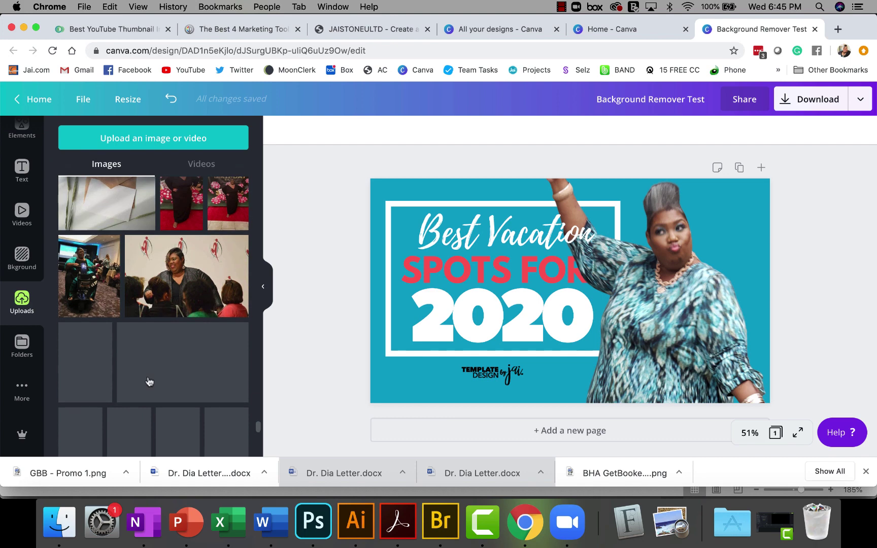
{"action": "left_click_drag", "start_coordinate": [186, 277], "coordinate": [657, 297]}
Replace the cut-out with the conference photo, moved Forward in front of the title and enlarged on the right.
{"action": "key", "text": "Delete"}
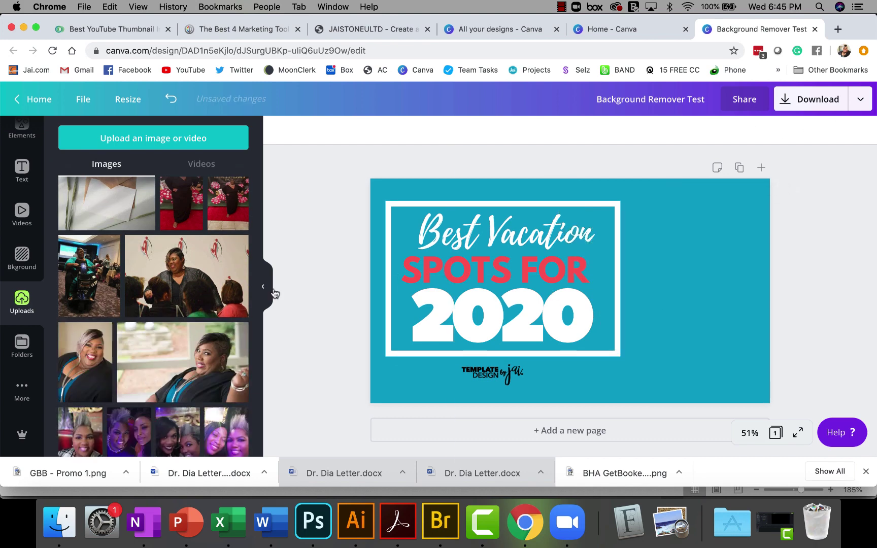
{"action": "left_click", "coordinate": [203, 283]}
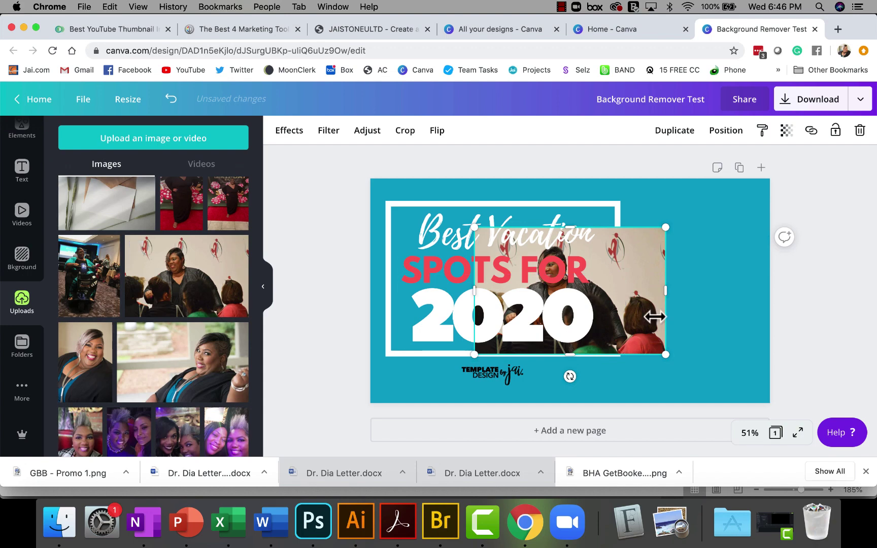
{"action": "left_click", "coordinate": [726, 131]}
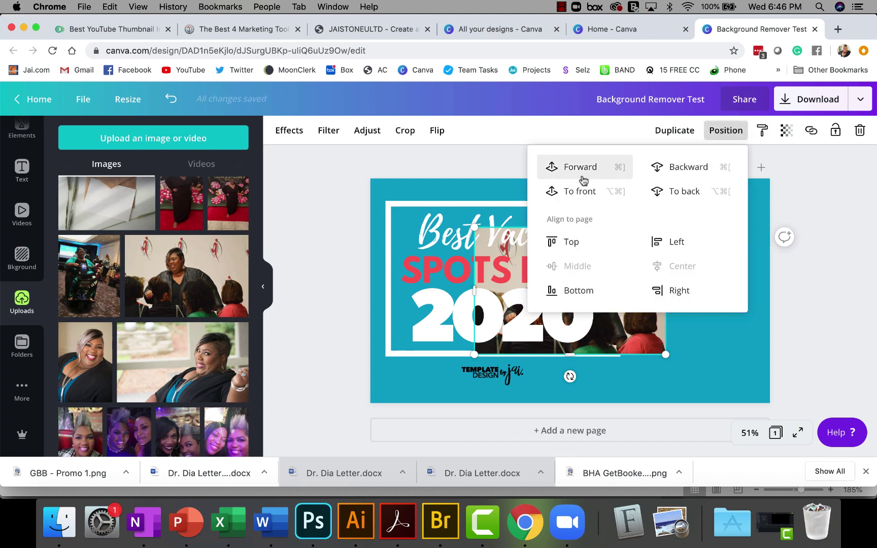
{"action": "left_click", "coordinate": [568, 191]}
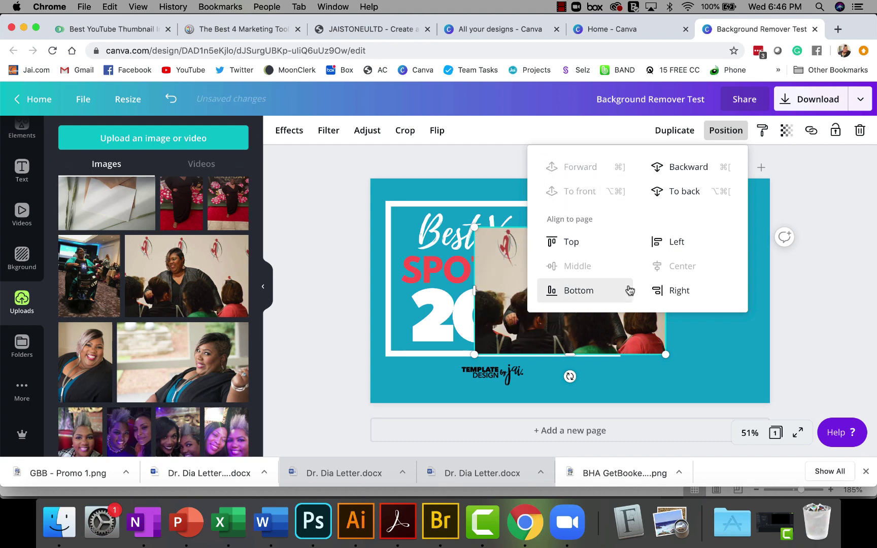
{"action": "left_click", "coordinate": [588, 336]}
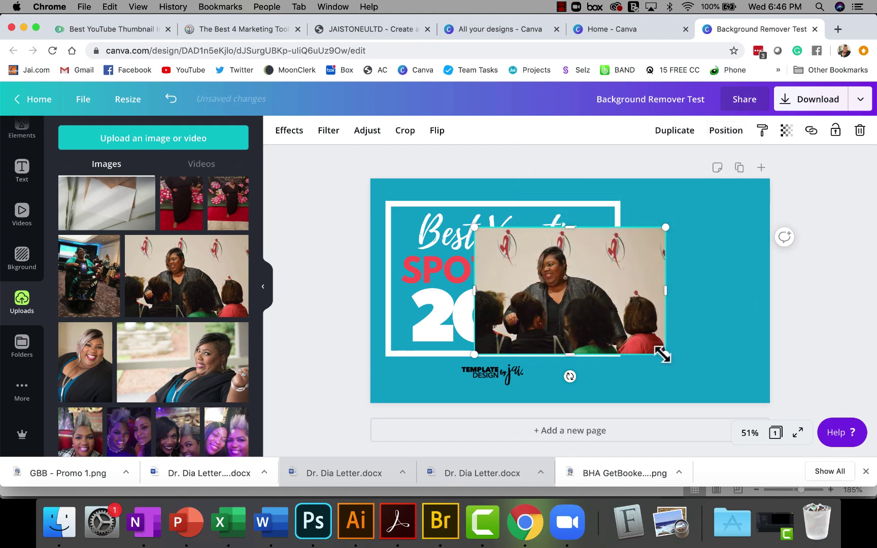
{"action": "left_click_drag", "start_coordinate": [667, 356], "coordinate": [749, 410]}
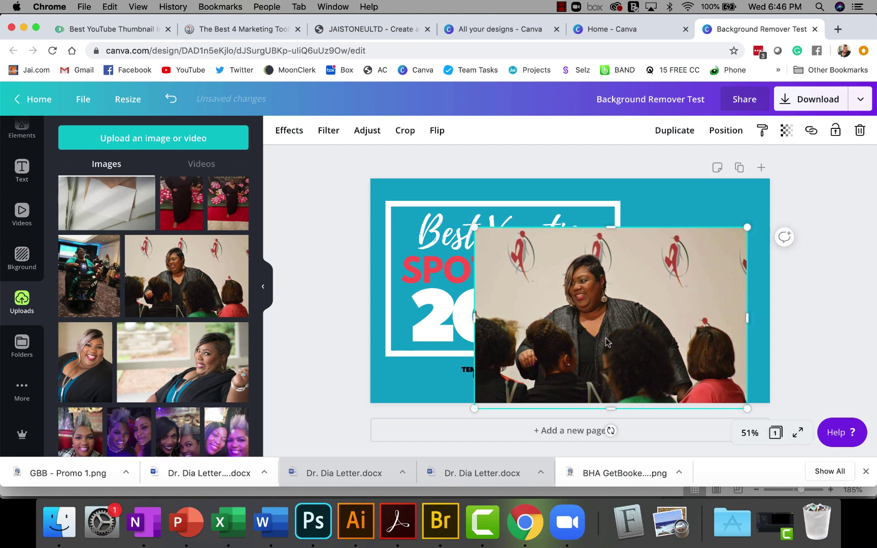
{"action": "left_click_drag", "start_coordinate": [589, 330], "coordinate": [596, 302]}
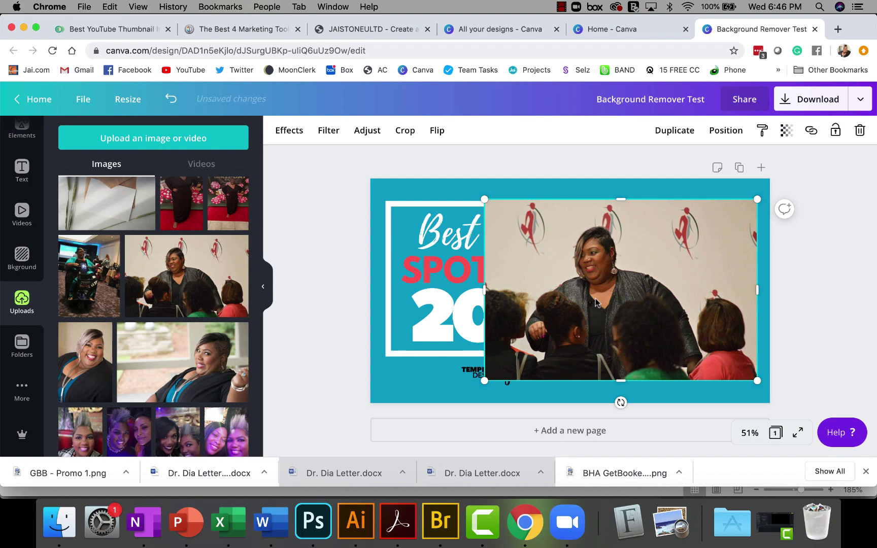
Apply Background Remover to the conference photo, then delete it from the design.
{"action": "left_click", "coordinate": [290, 133]}
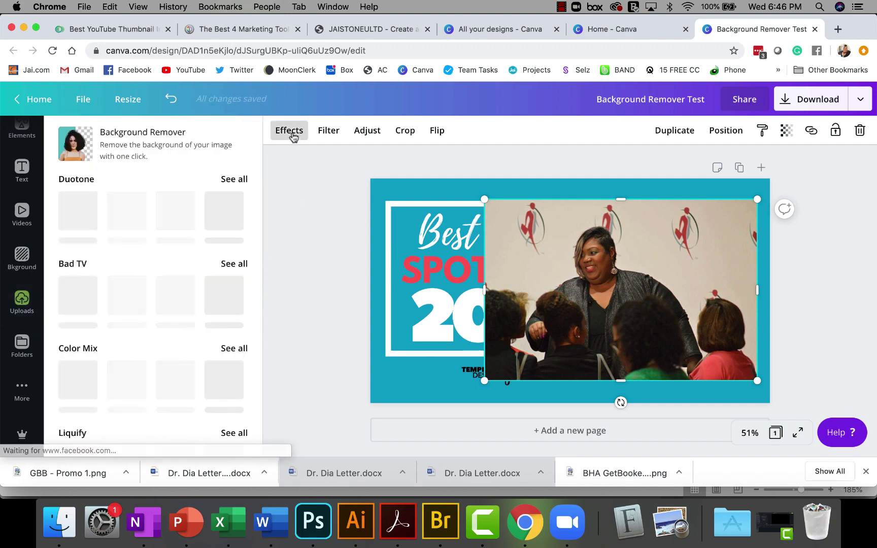
{"action": "left_click", "coordinate": [99, 152]}
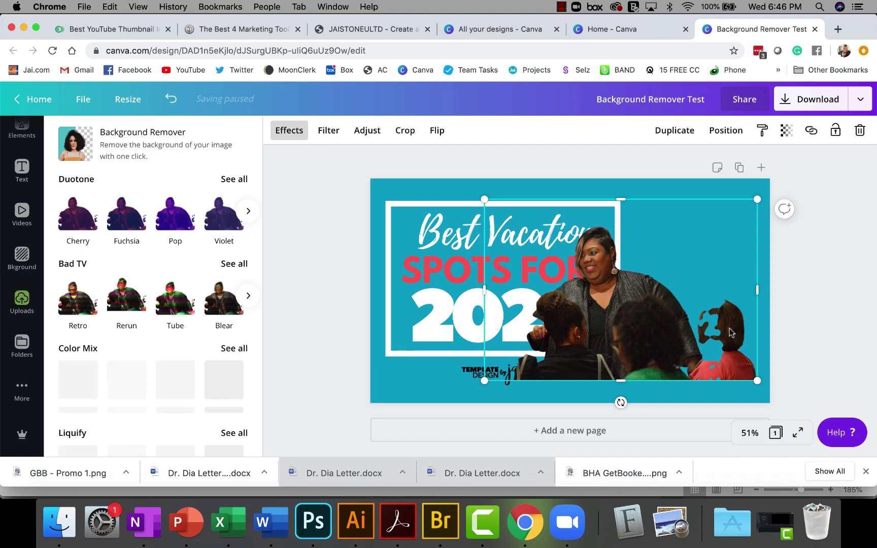
{"action": "left_click", "coordinate": [635, 380]}
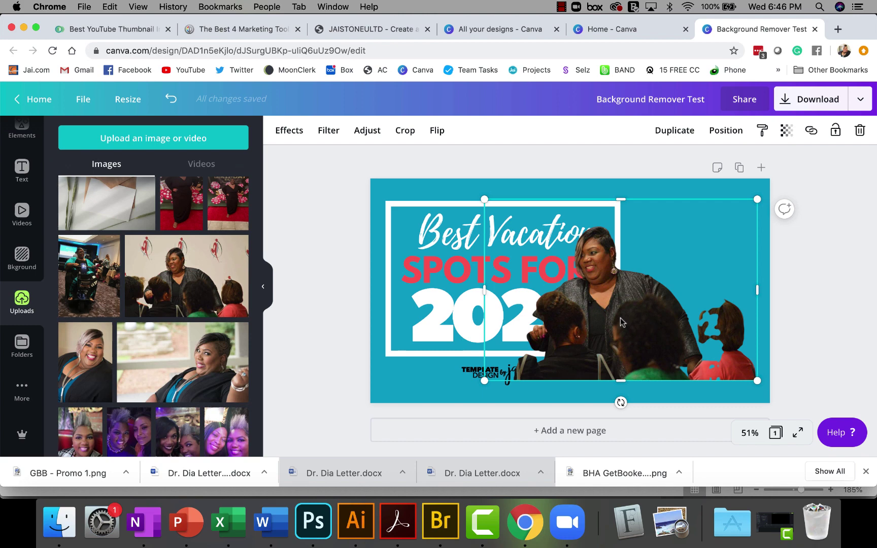
{"action": "key", "text": "Delete"}
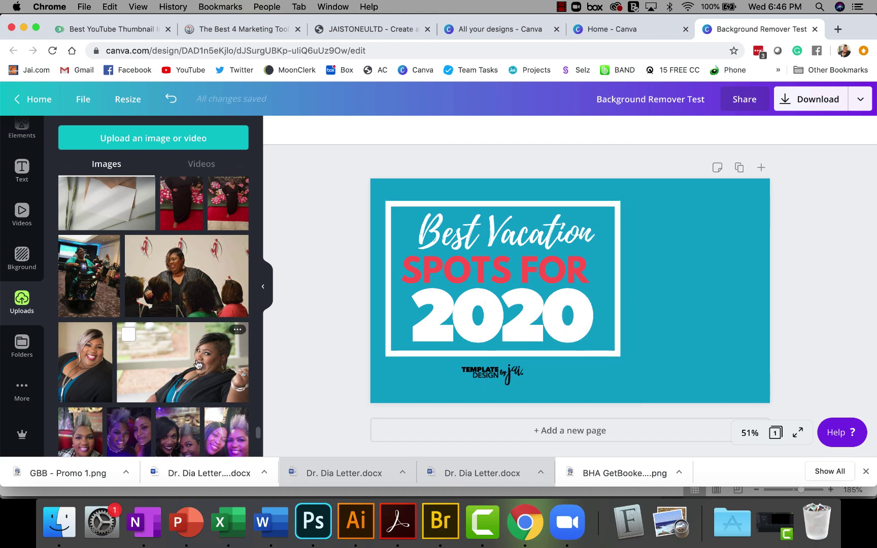
Add the portrait of the woman in black, enlarge it on the right, and apply Background Remover.
{"action": "scroll", "coordinate": [198, 365], "scroll_direction": "down", "scroll_amount": 10}
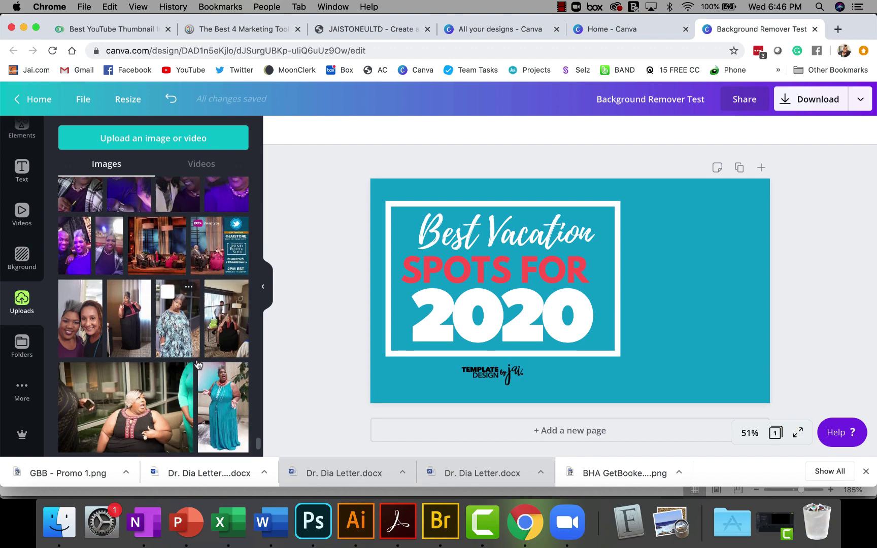
{"action": "scroll", "coordinate": [198, 364], "scroll_direction": "down", "scroll_amount": 5}
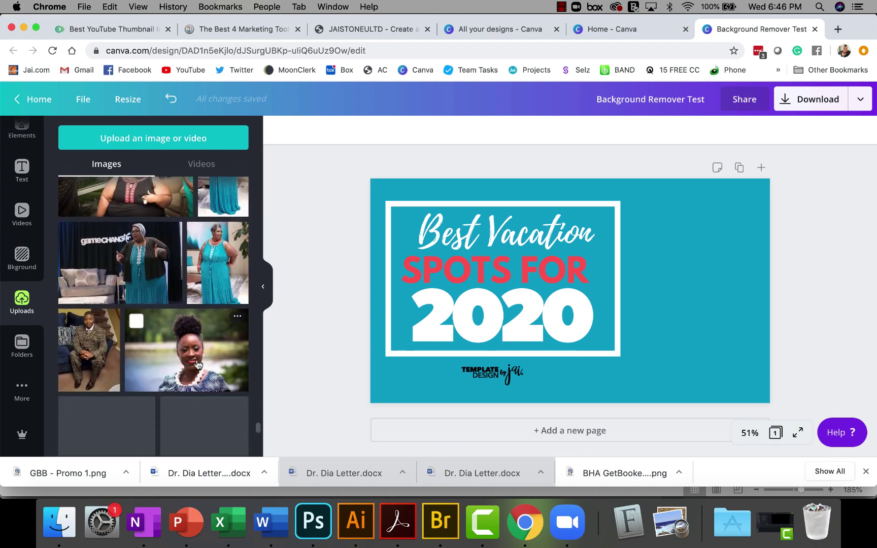
{"action": "scroll", "coordinate": [198, 364], "scroll_direction": "down", "scroll_amount": 3}
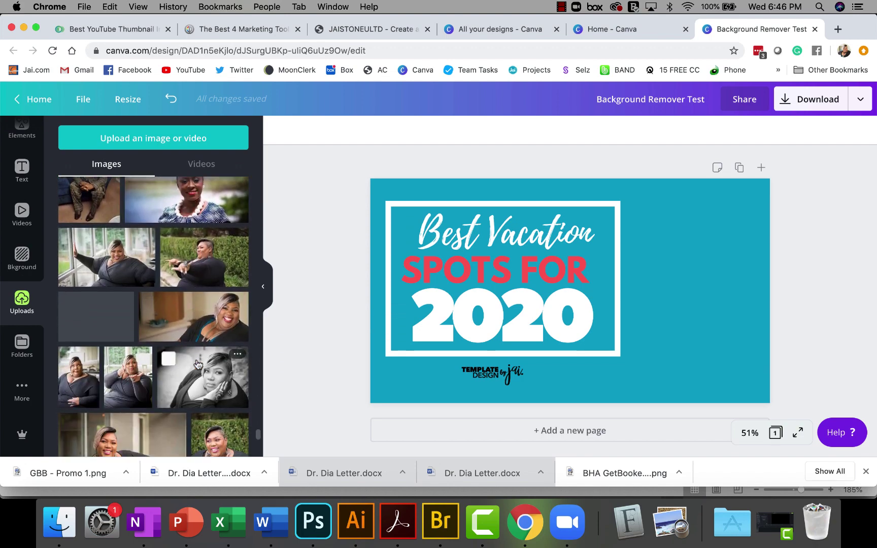
{"action": "scroll", "coordinate": [198, 364], "scroll_direction": "down", "scroll_amount": 2}
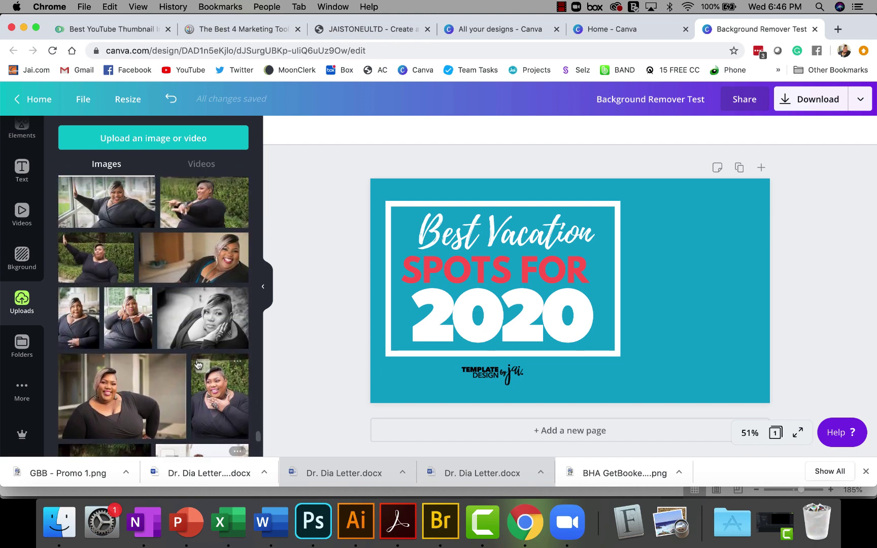
{"action": "left_click", "coordinate": [125, 323]}
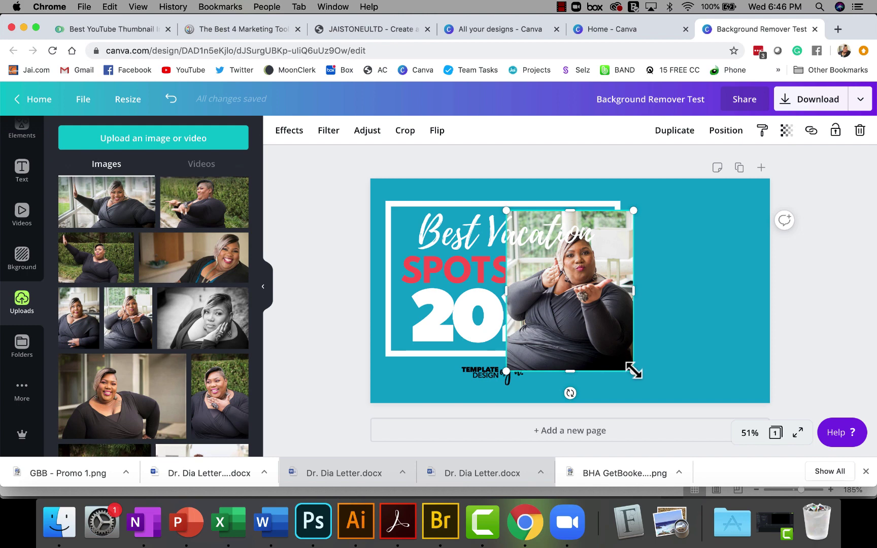
{"action": "left_click_drag", "start_coordinate": [652, 375], "coordinate": [750, 410]}
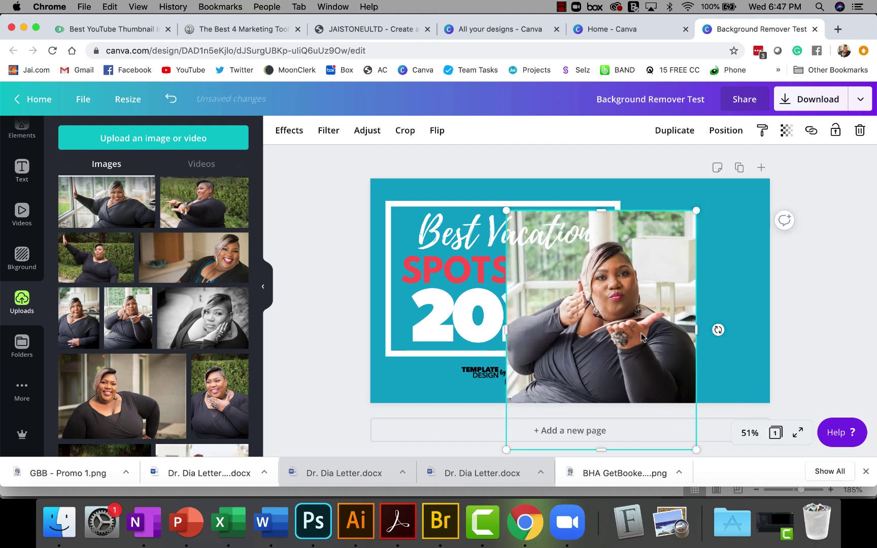
{"action": "left_click_drag", "start_coordinate": [642, 337], "coordinate": [686, 295]}
{"action": "left_click", "coordinate": [287, 130]}
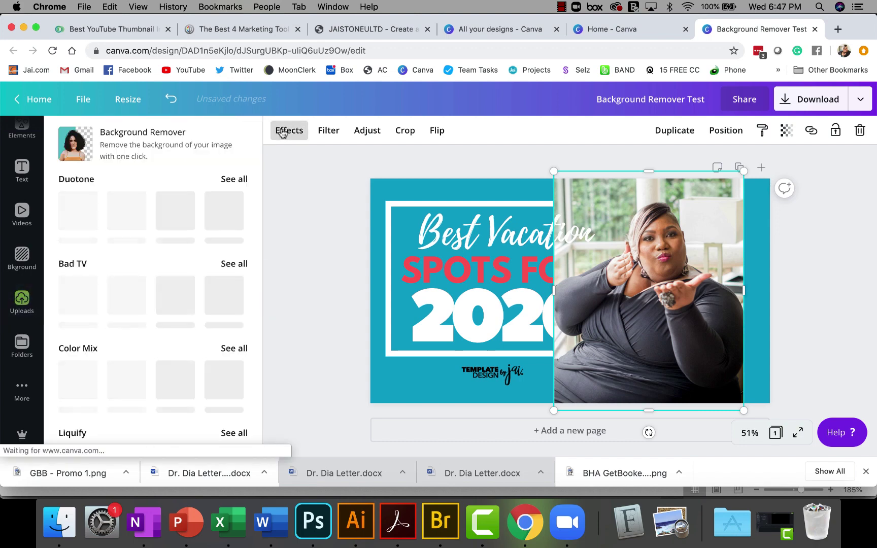
{"action": "left_click", "coordinate": [67, 142]}
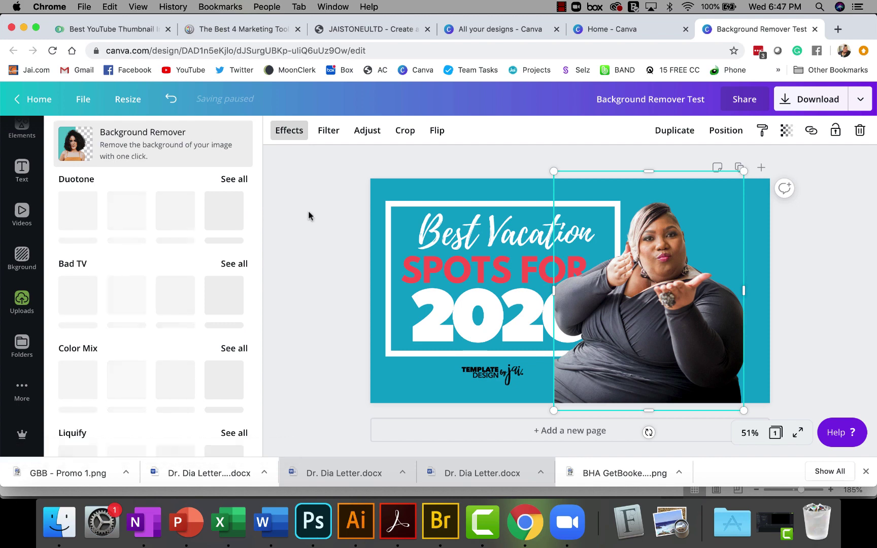
Enlarge the cut-out portrait and position it along the thumbnail's right edge.
{"action": "left_click_drag", "start_coordinate": [643, 307], "coordinate": [673, 323]}
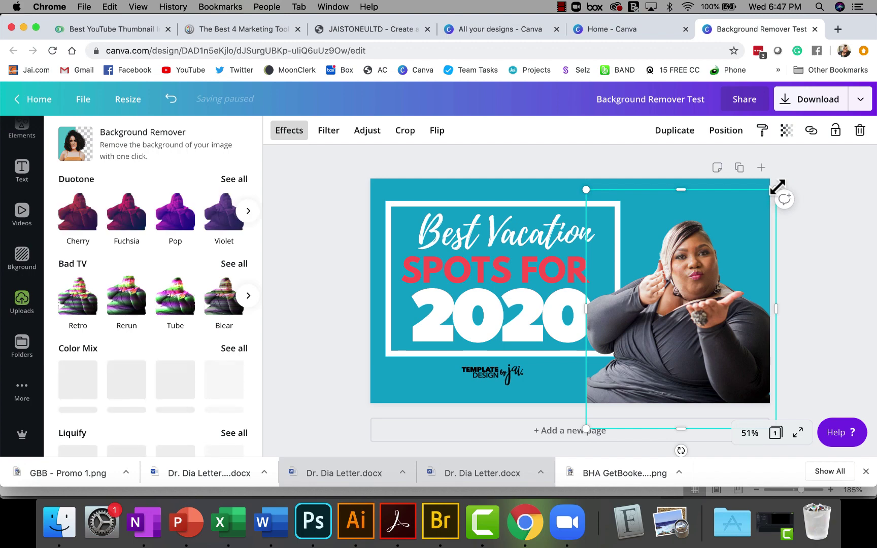
{"action": "left_click_drag", "start_coordinate": [778, 187], "coordinate": [875, 61]}
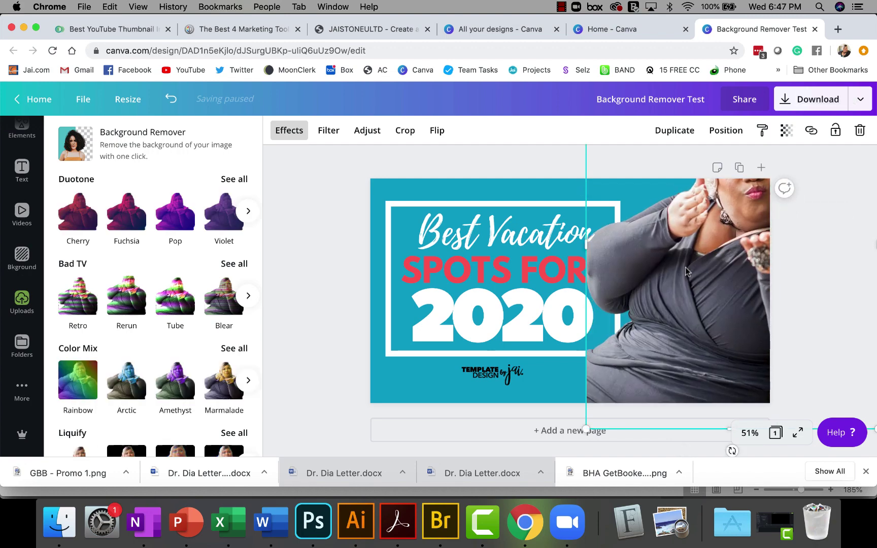
{"action": "left_click_drag", "start_coordinate": [686, 267], "coordinate": [617, 348]}
{"action": "left_click_drag", "start_coordinate": [620, 346], "coordinate": [625, 345]}
Bring the 2020 text Forward so it sits in front of the portrait.
{"action": "left_click", "coordinate": [457, 317]}
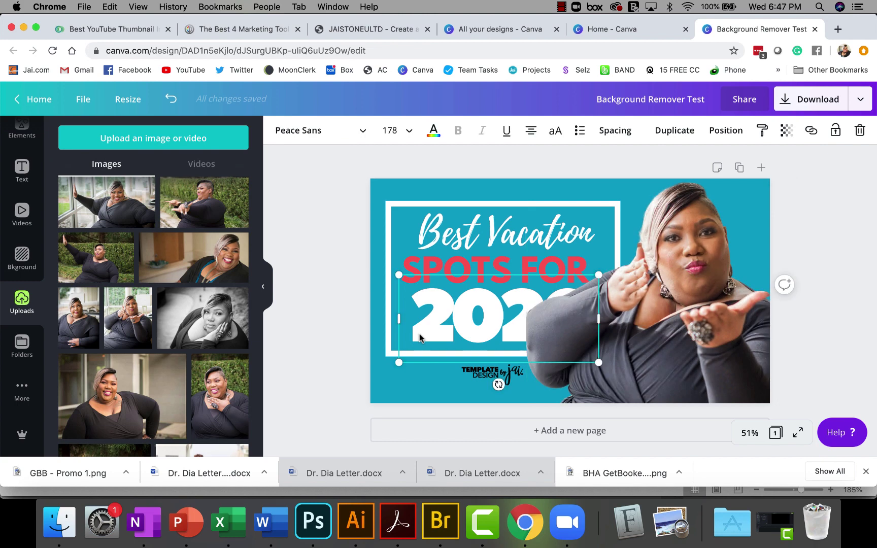
{"action": "left_click", "coordinate": [724, 132]}
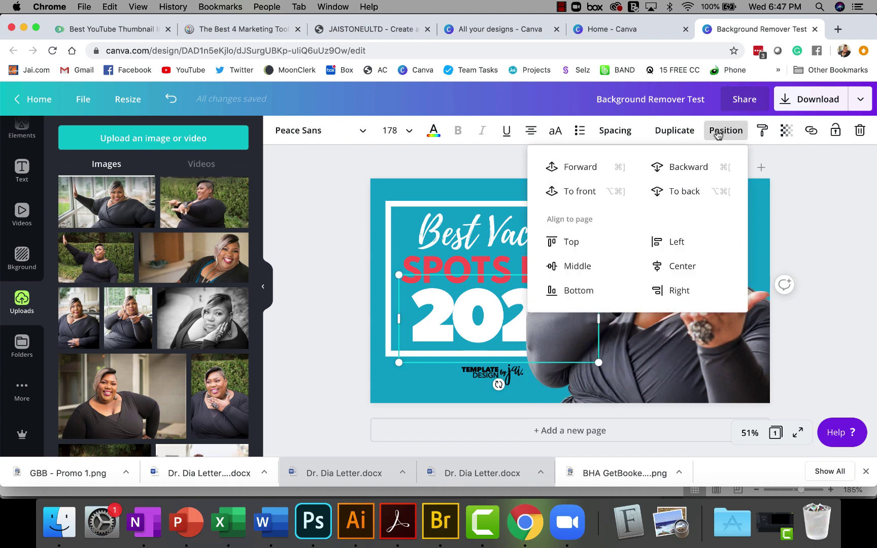
{"action": "left_click", "coordinate": [584, 169]}
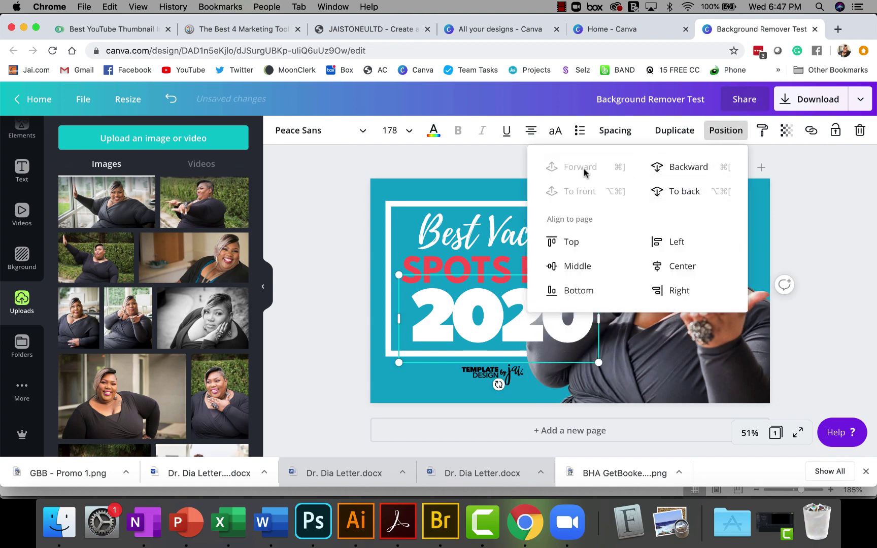
{"action": "left_click", "coordinate": [334, 289]}
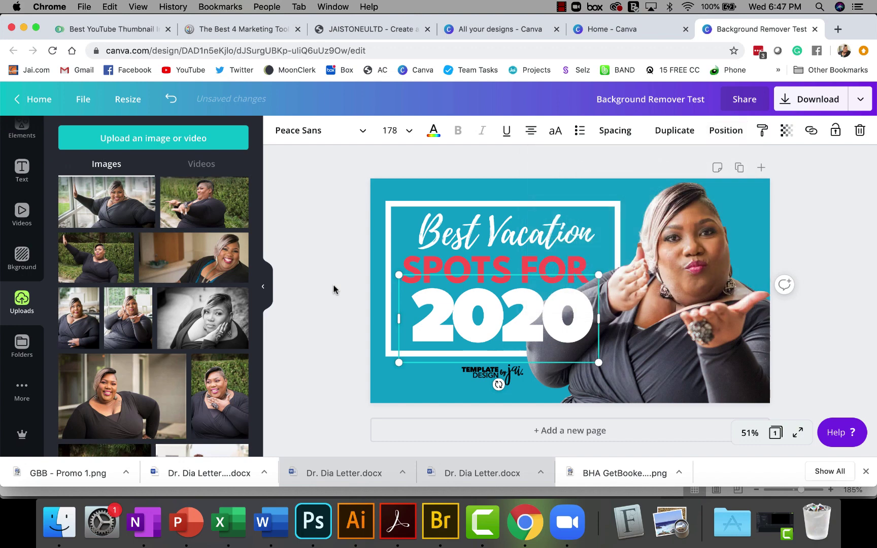
{"action": "left_click", "coordinate": [334, 290]}
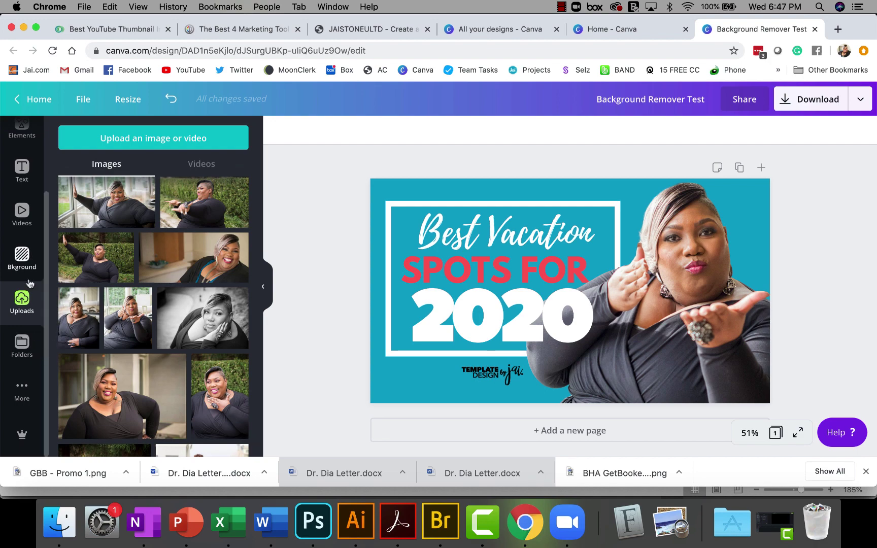
Add the Santorini seaside photo from the Photos library to the thumbnail.
{"action": "scroll", "coordinate": [29, 283], "scroll_direction": "up", "scroll_amount": 3}
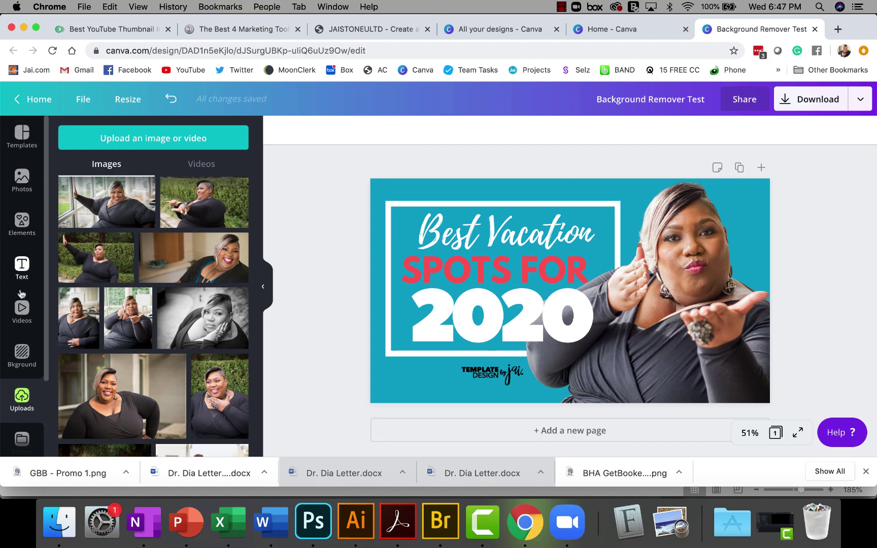
{"action": "left_click", "coordinate": [25, 182]}
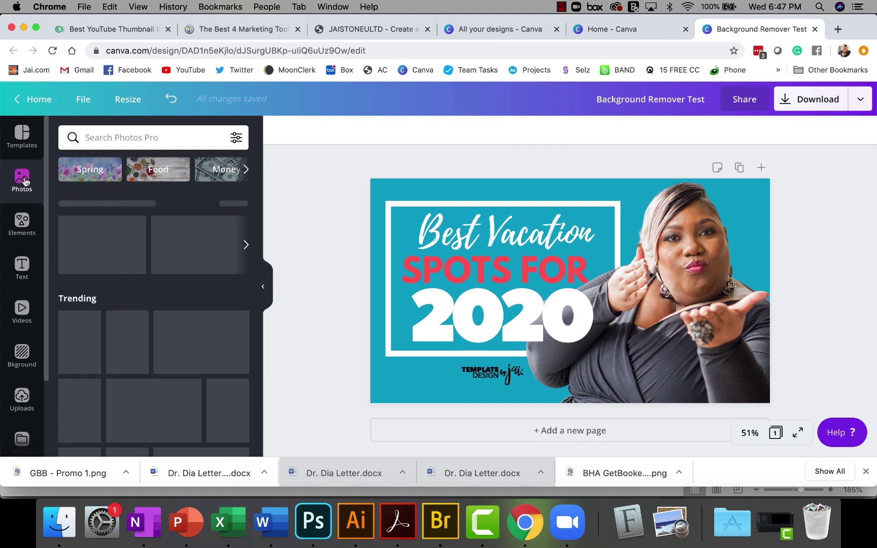
{"action": "scroll", "coordinate": [25, 182], "scroll_direction": "down", "scroll_amount": 3}
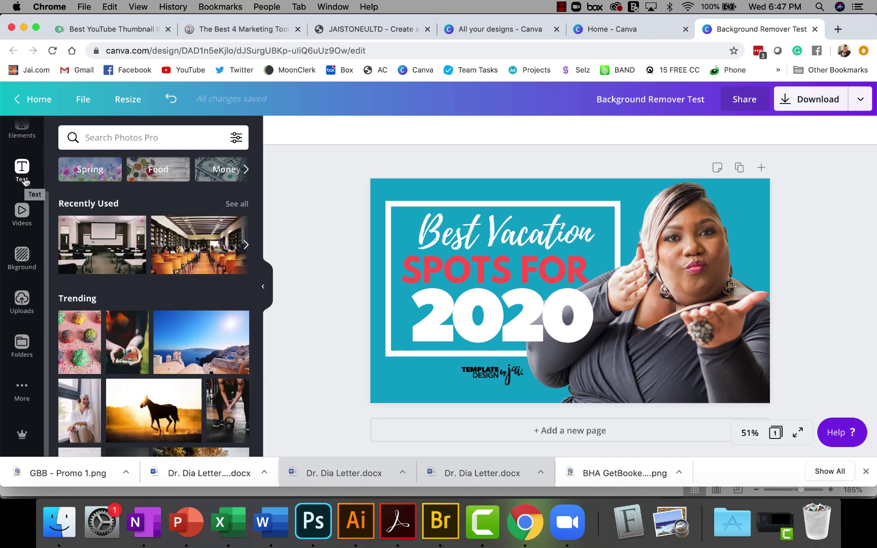
{"action": "left_click", "coordinate": [199, 349]}
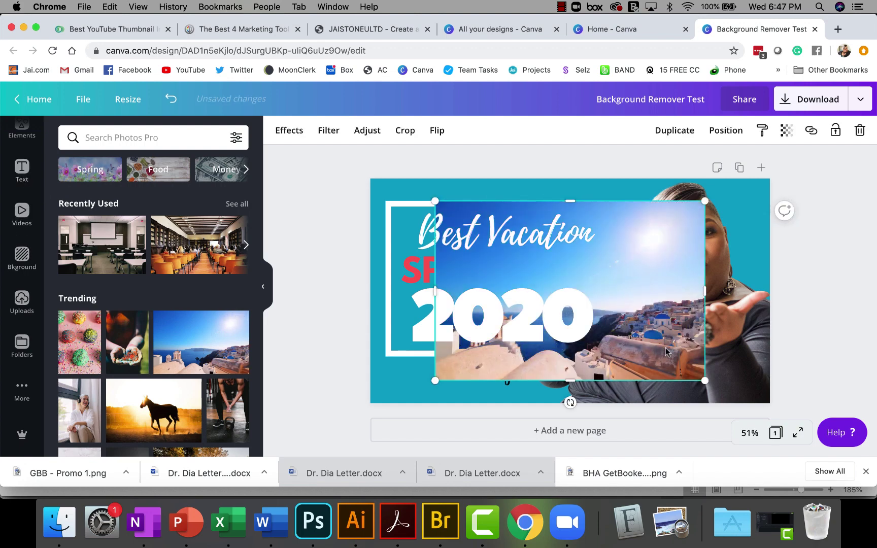
Filter the photo library to show only Free images.
{"action": "left_click", "coordinate": [236, 137]}
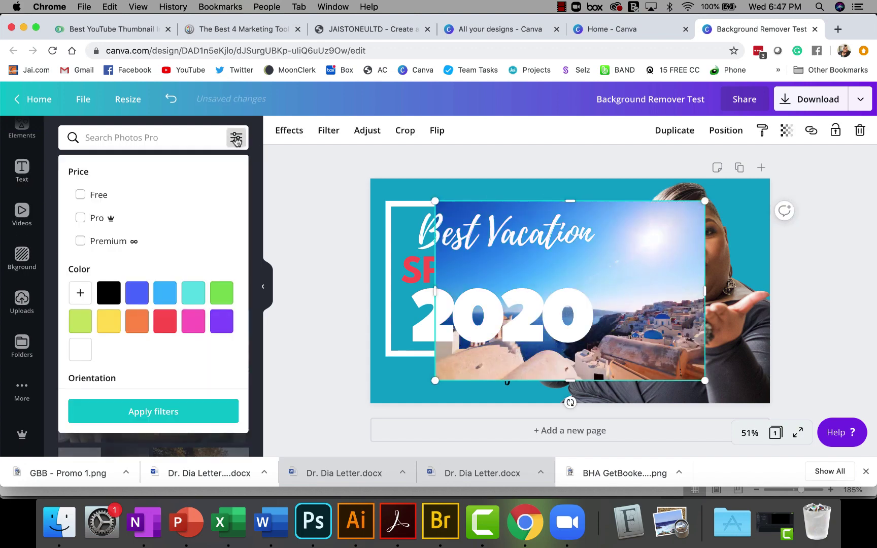
{"action": "left_click", "coordinate": [80, 194]}
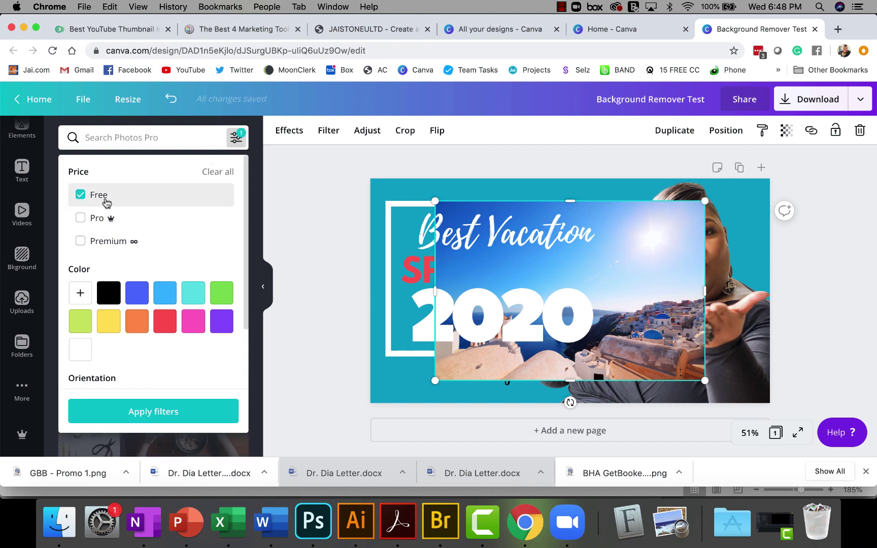
{"action": "left_click", "coordinate": [149, 412]}
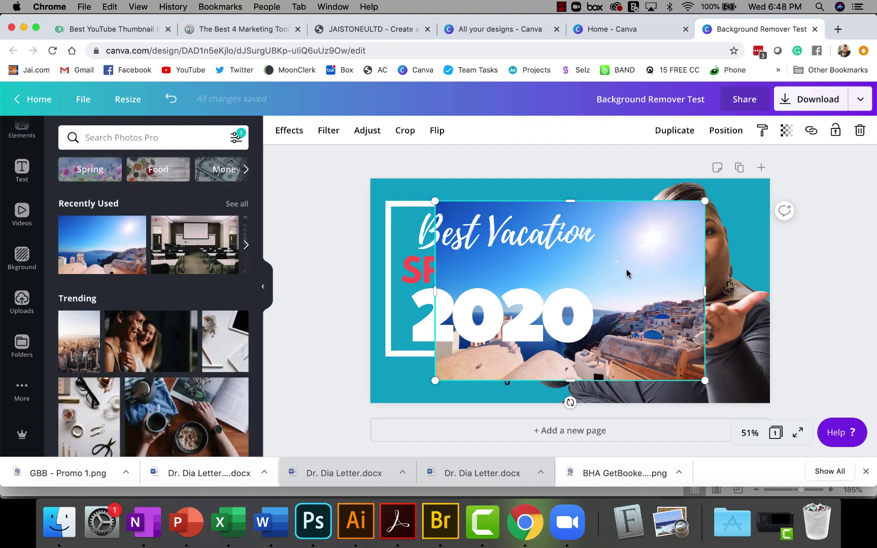
Enlarge the Santorini photo to cover the whole page and send it To back.
{"action": "left_click_drag", "start_coordinate": [627, 269], "coordinate": [704, 239]}
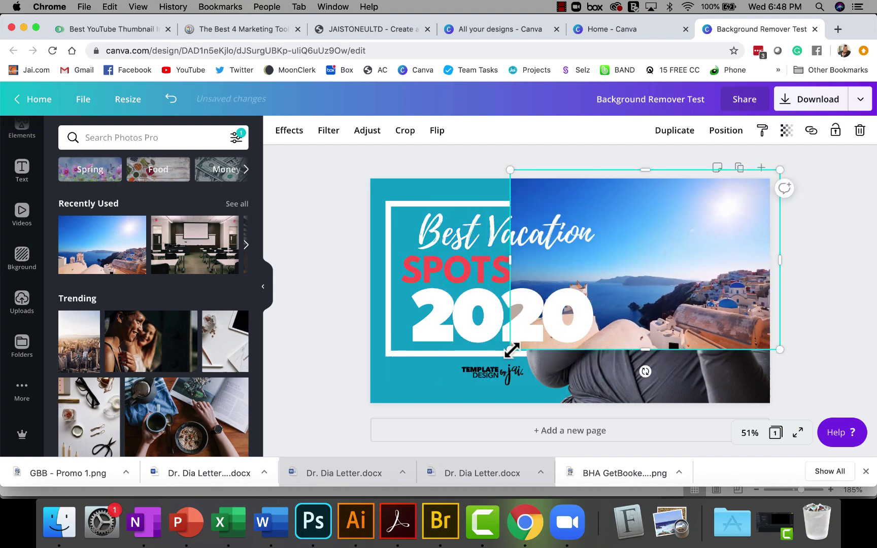
{"action": "left_click_drag", "start_coordinate": [496, 356], "coordinate": [352, 418]}
{"action": "left_click", "coordinate": [726, 133]}
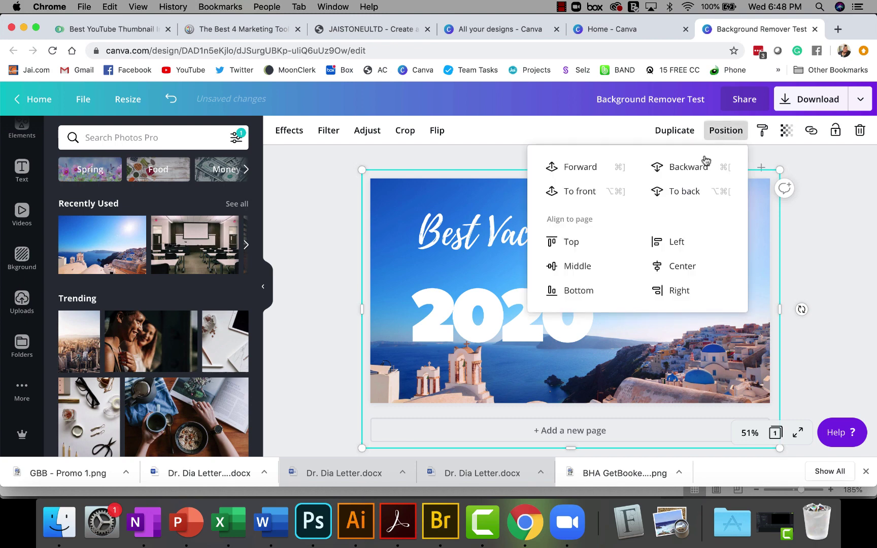
{"action": "left_click", "coordinate": [685, 190]}
{"action": "left_click", "coordinate": [838, 242]}
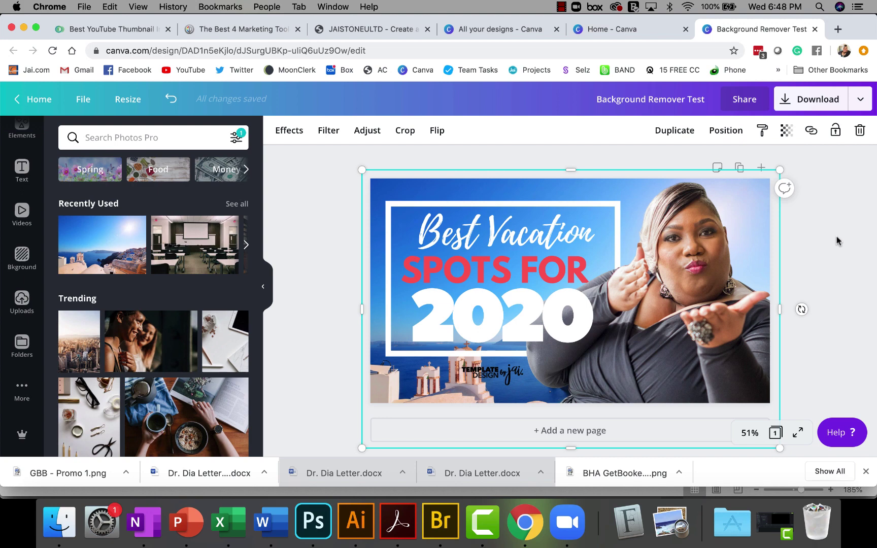
{"action": "left_click", "coordinate": [837, 237]}
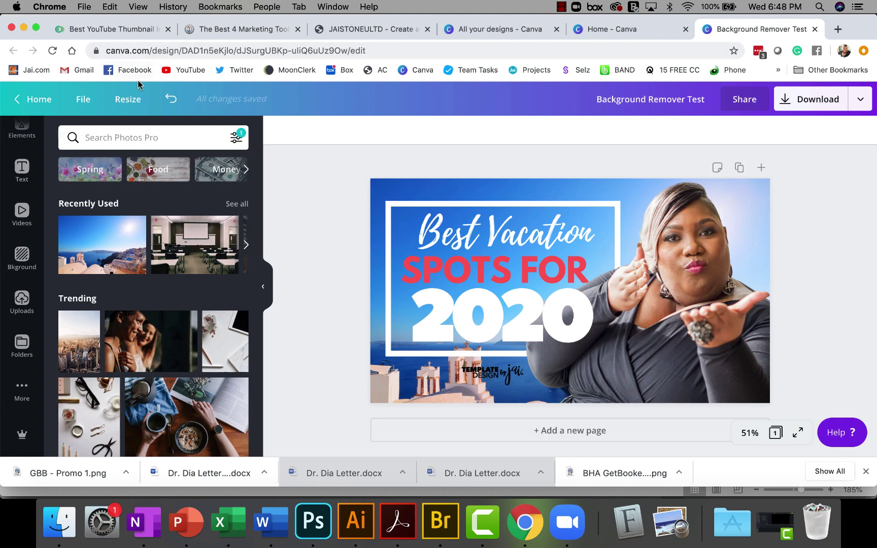
{"action": "left_click", "coordinate": [686, 242]}
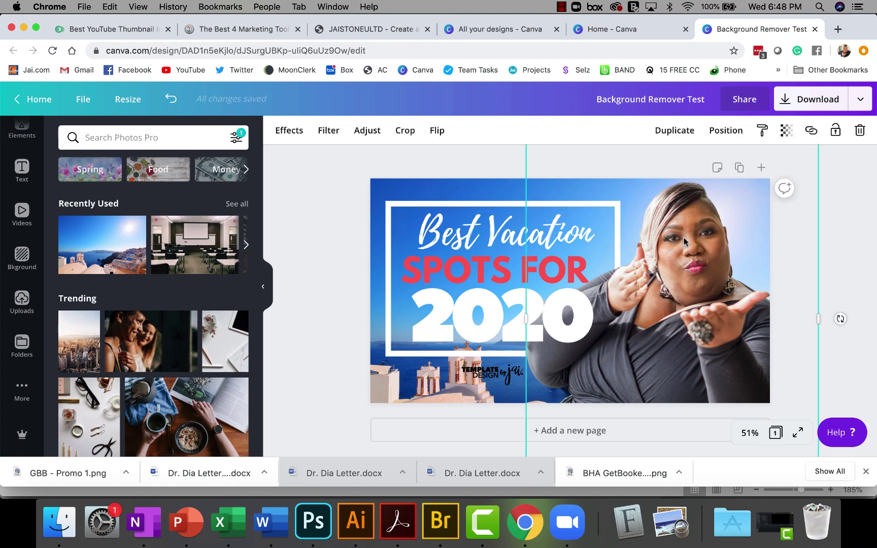
{"action": "left_click", "coordinate": [288, 131]}
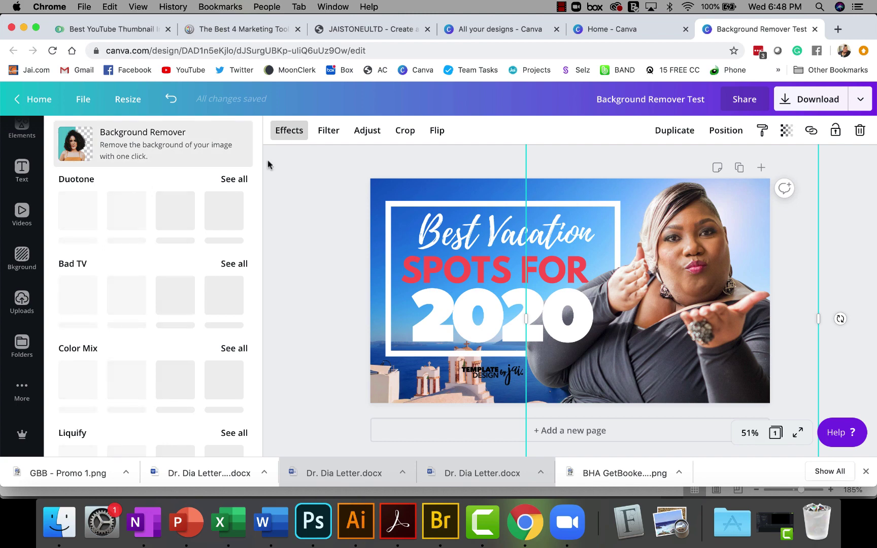
{"action": "left_click", "coordinate": [319, 224]}
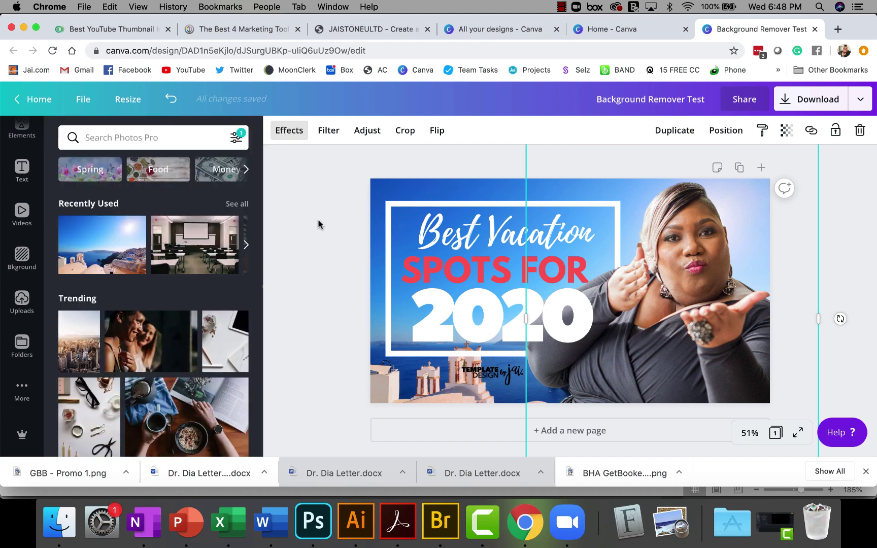
{"action": "left_click", "coordinate": [332, 257]}
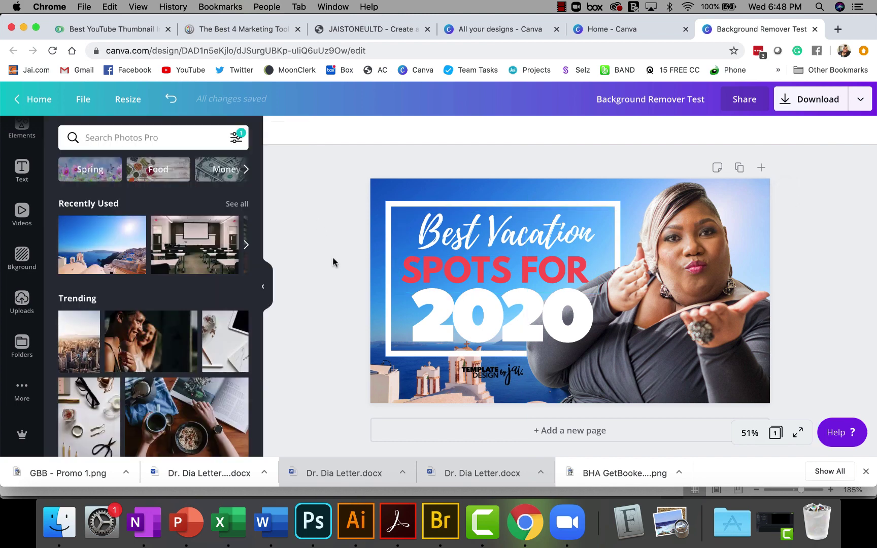